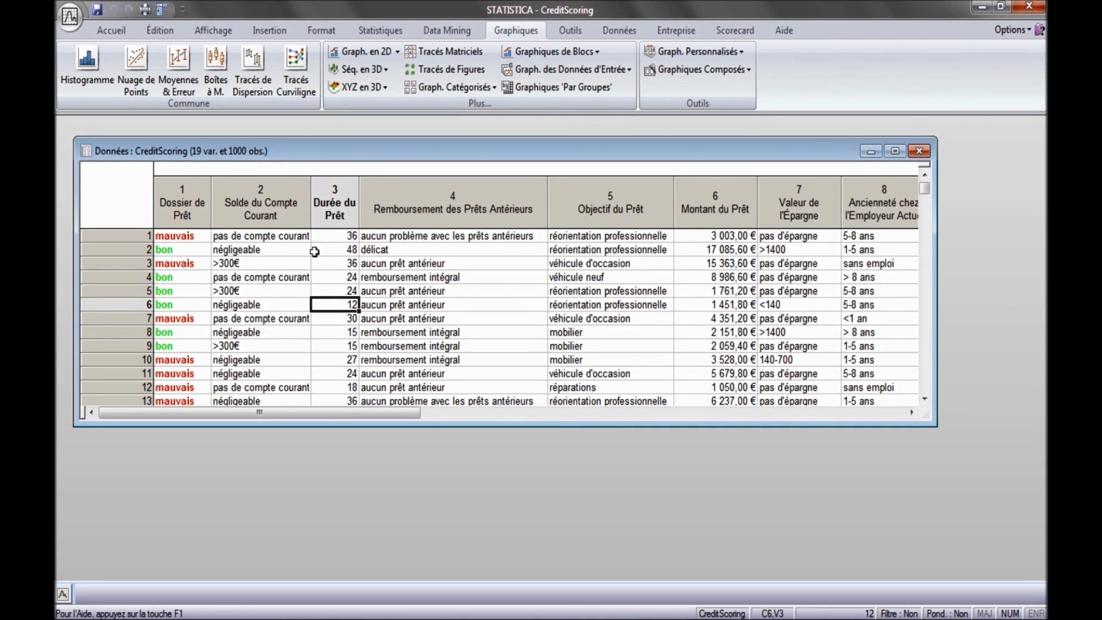
Create a means with error bars plot with Durée du Prêt as dependent variable and Dossier de Prêt as grouping variable, and maximize its window.
{"action": "left_click", "coordinate": [326, 217]}
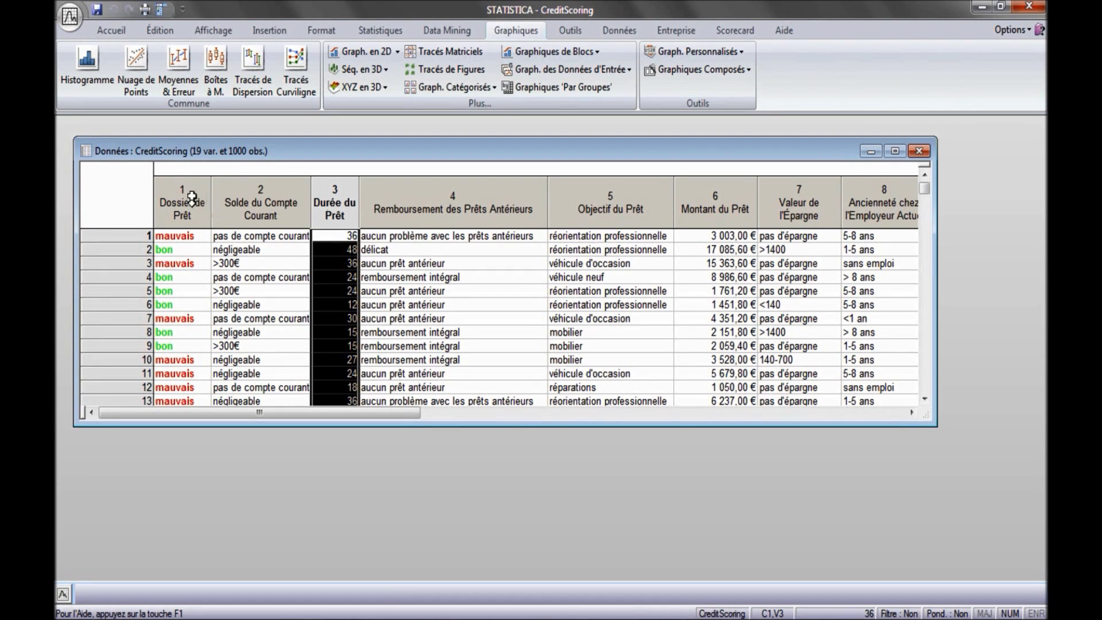
{"action": "left_click", "coordinate": [183, 197]}
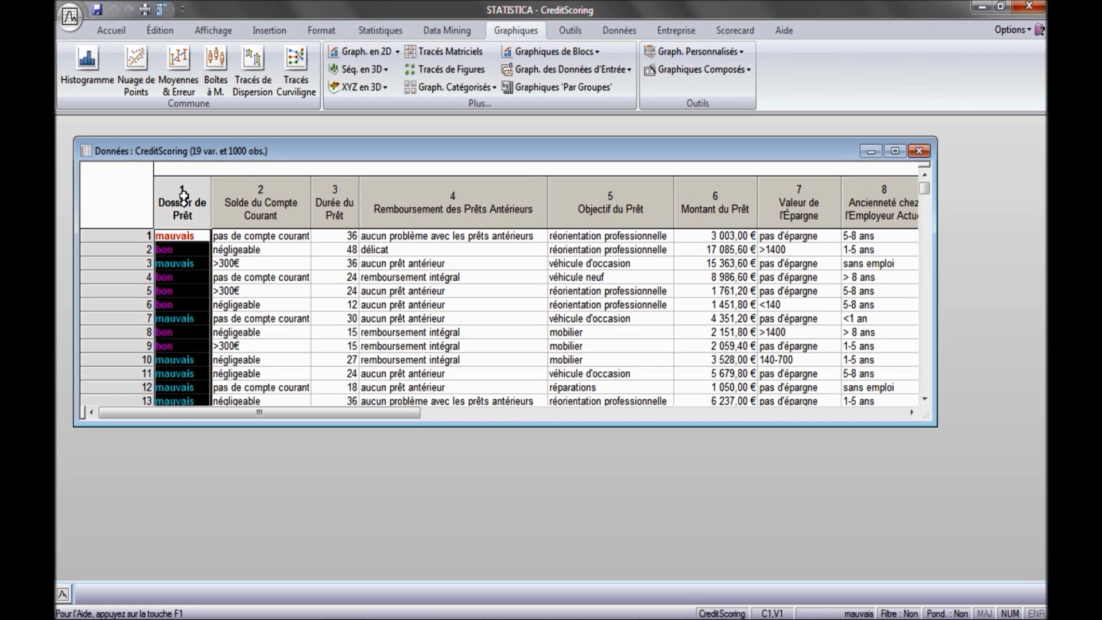
{"action": "left_click", "coordinate": [195, 74]}
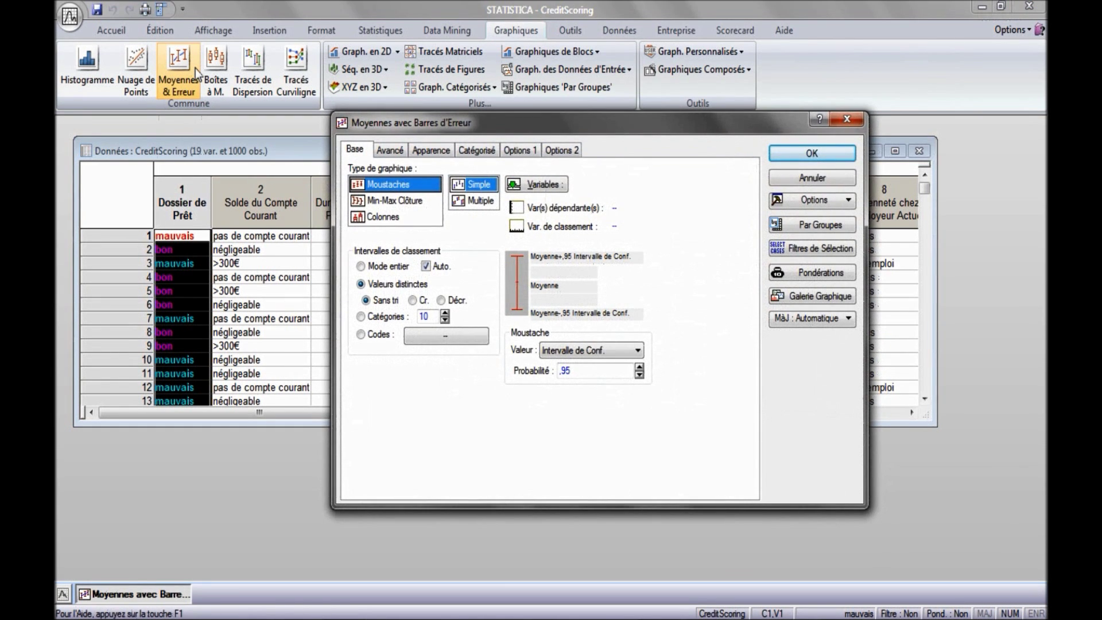
{"action": "left_click", "coordinate": [539, 185]}
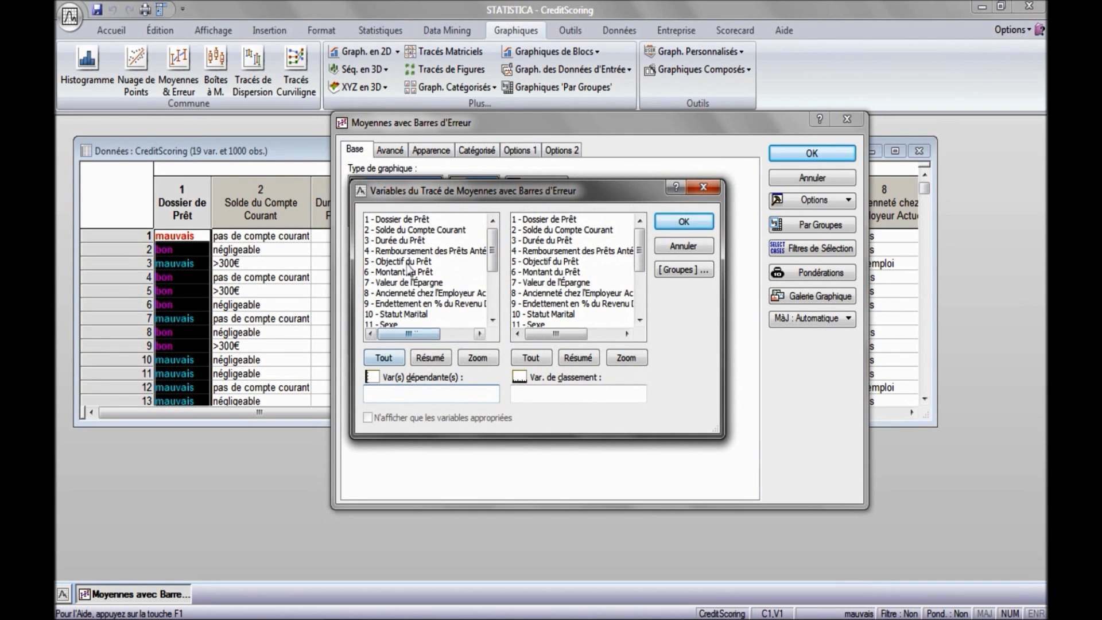
{"action": "left_click", "coordinate": [411, 242]}
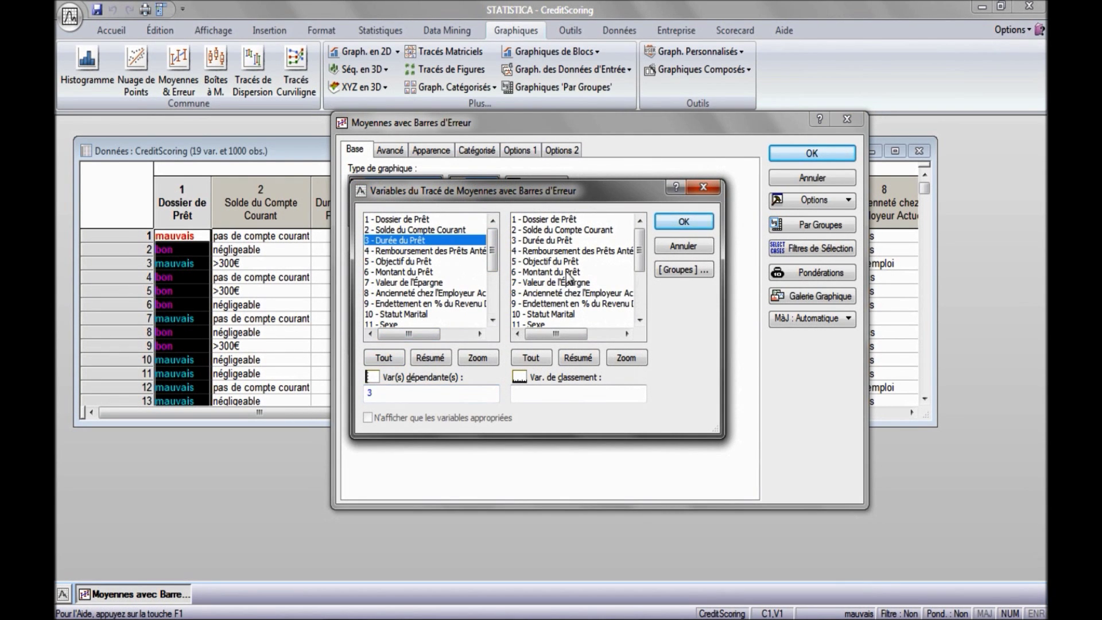
{"action": "left_click", "coordinate": [568, 219]}
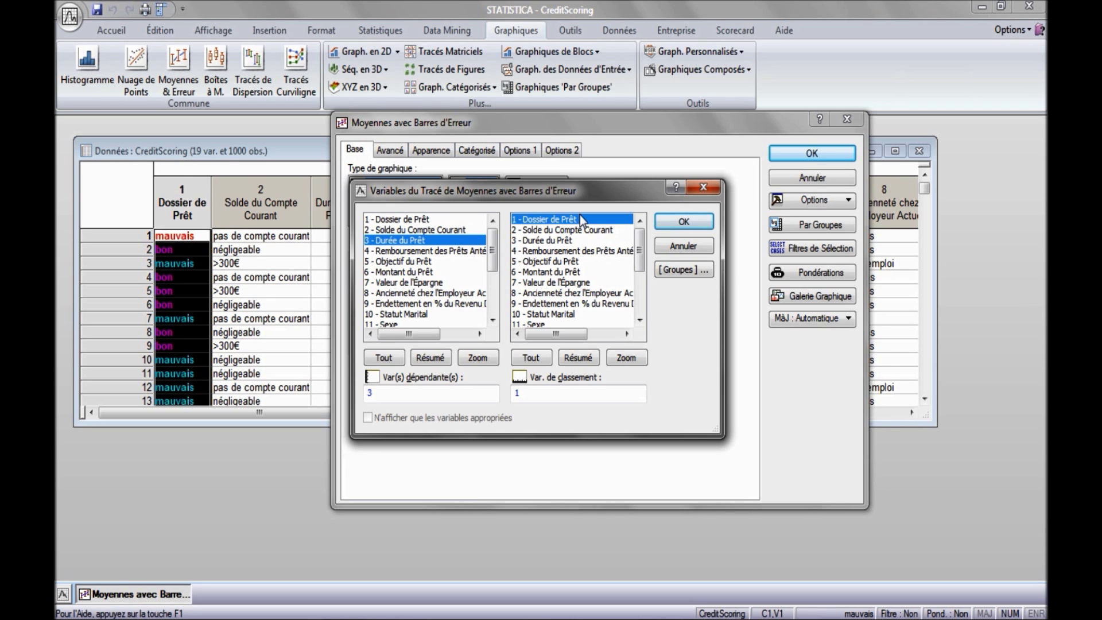
{"action": "left_click", "coordinate": [680, 221]}
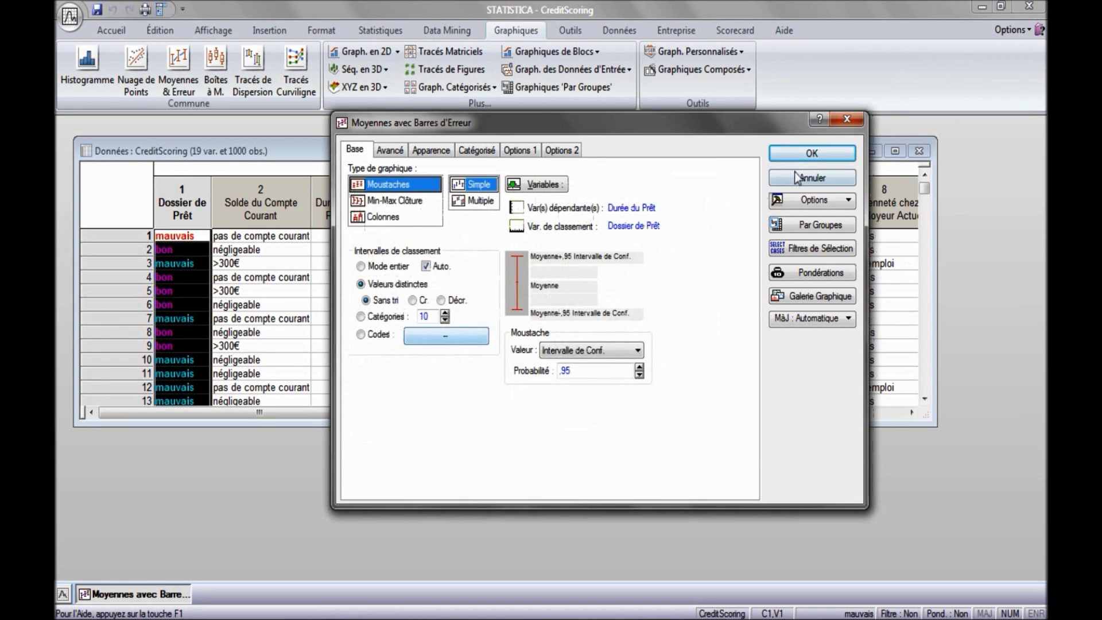
{"action": "left_click", "coordinate": [815, 155]}
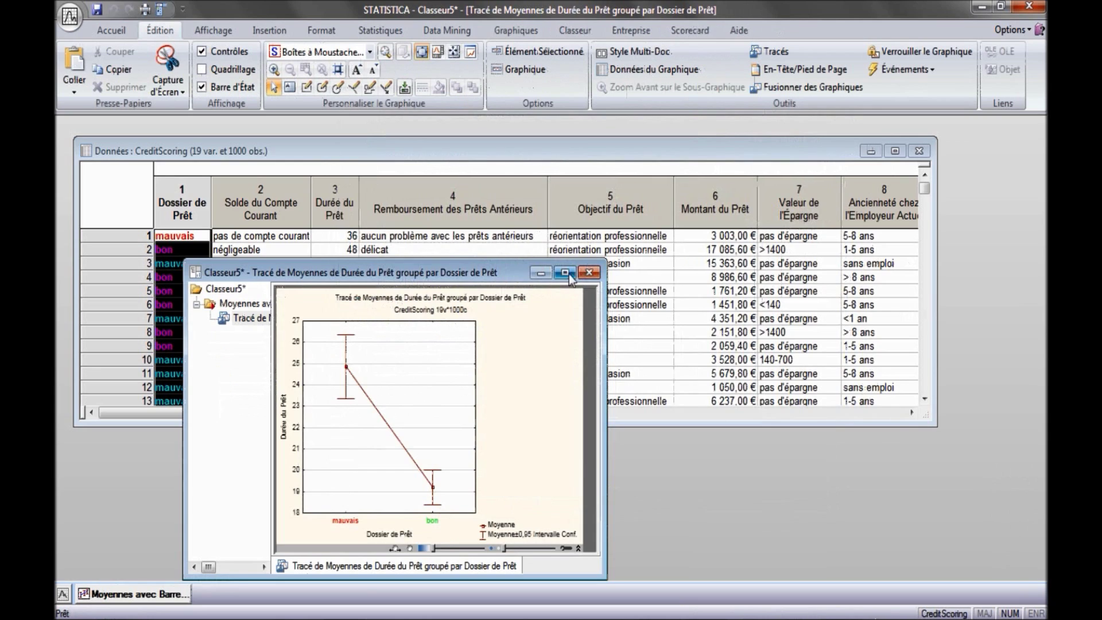
{"action": "left_click", "coordinate": [566, 273]}
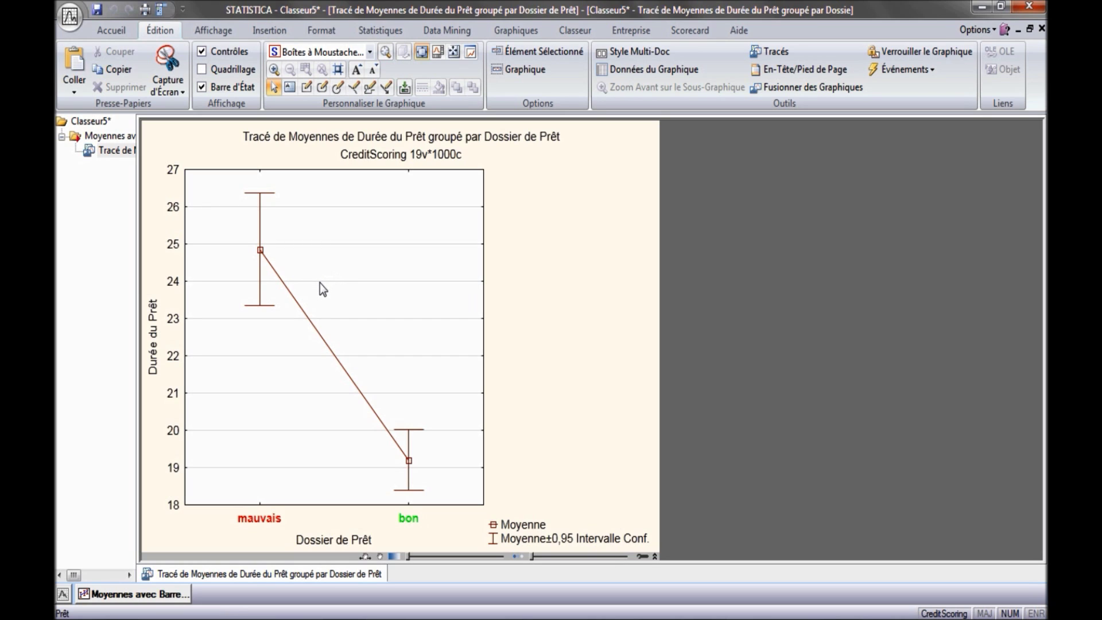
Set the range of the plot's left Y axis to manual mode with a minimum of 0.
{"action": "double_click", "coordinate": [184, 297]}
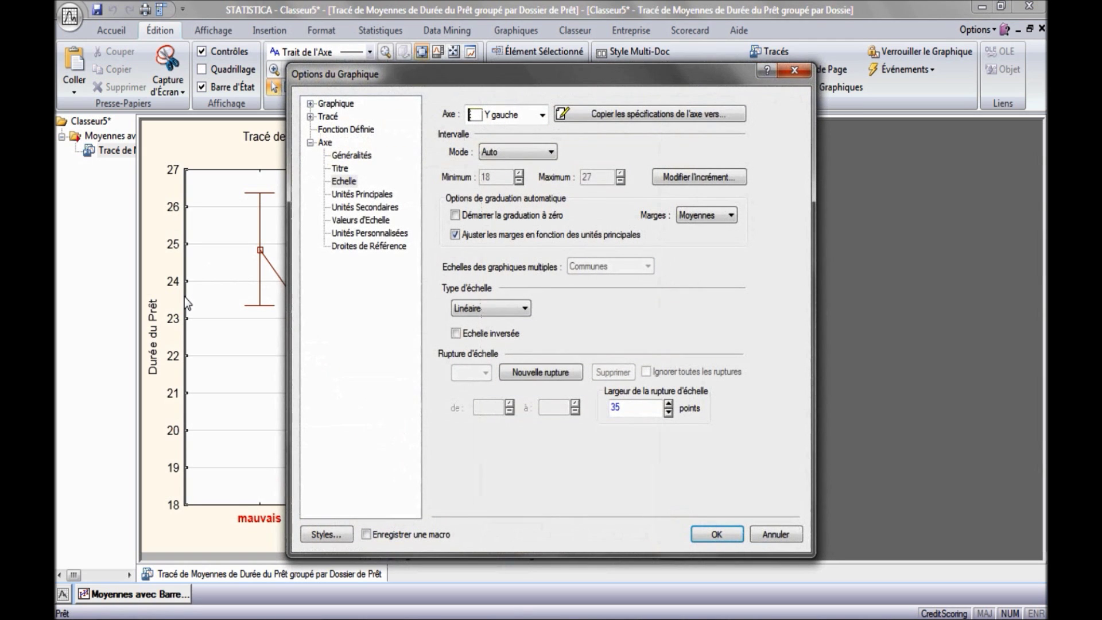
{"action": "left_click", "coordinate": [551, 152]}
{"action": "left_click", "coordinate": [494, 175]}
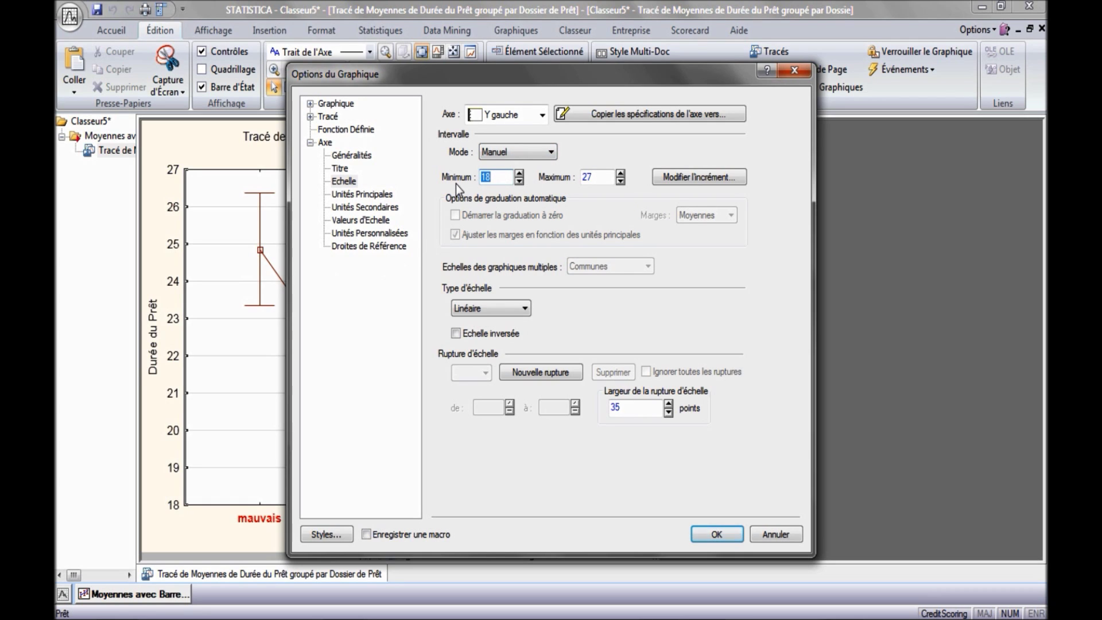
{"action": "type", "text": "0"}
{"action": "left_click", "coordinate": [716, 534]}
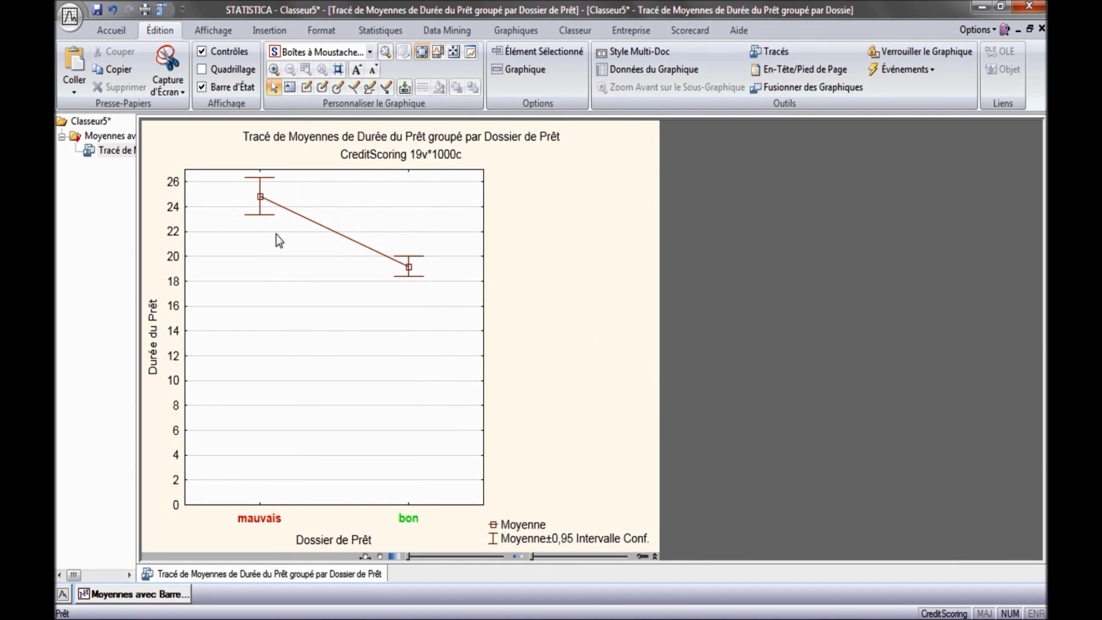
{"action": "mouse_move", "coordinate": [262, 218]}
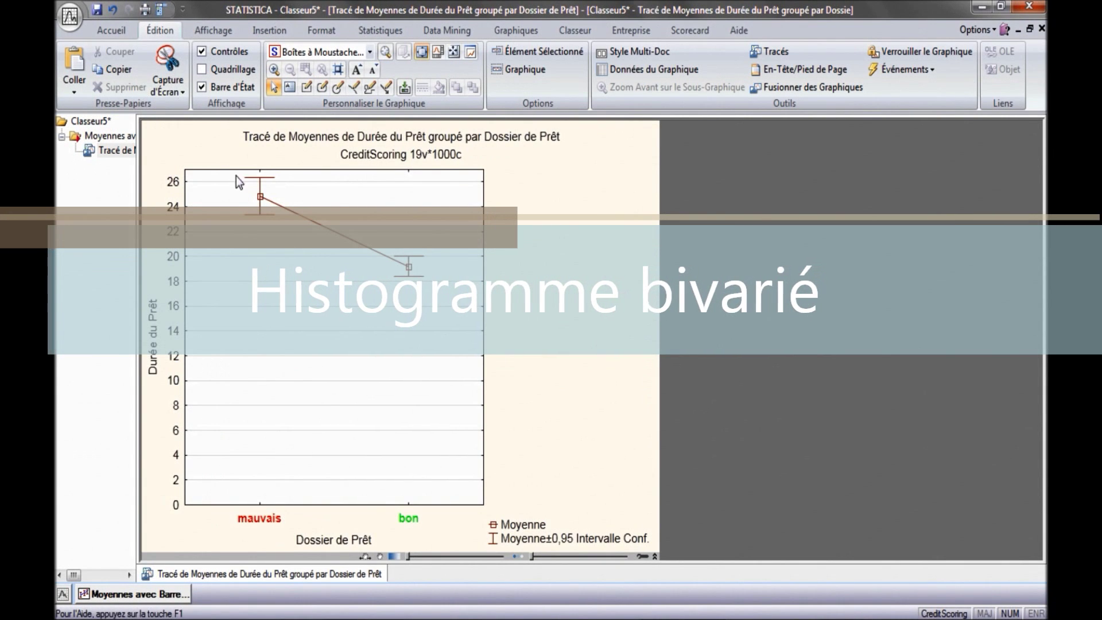
Cascade the open windows and bring the CreditScoring data sheet to the front.
{"action": "left_click", "coordinate": [110, 32]}
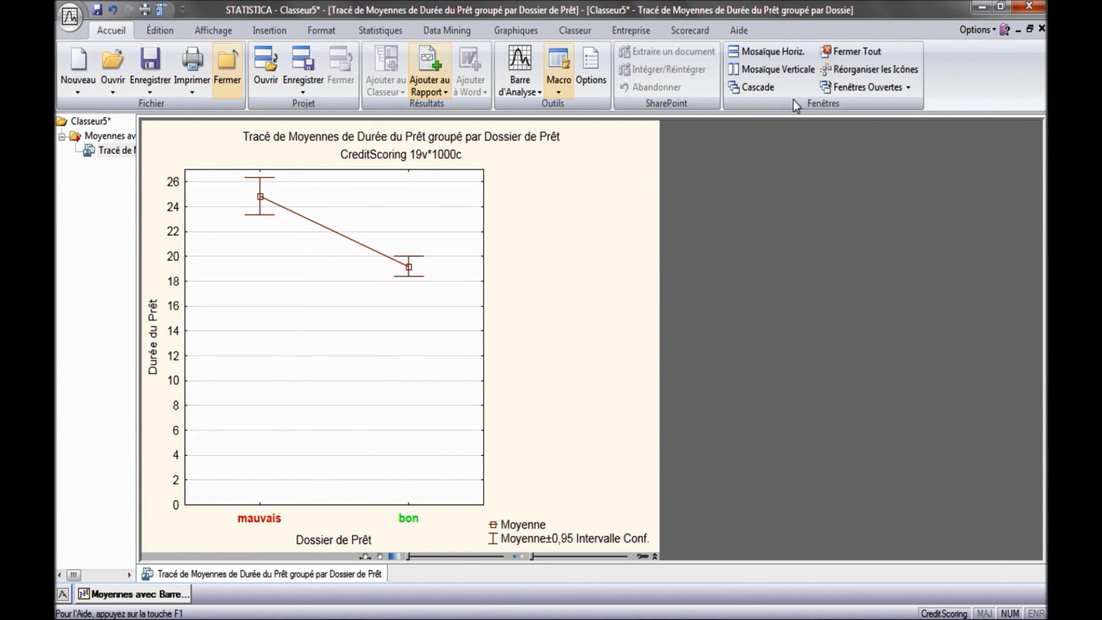
{"action": "left_click", "coordinate": [758, 89]}
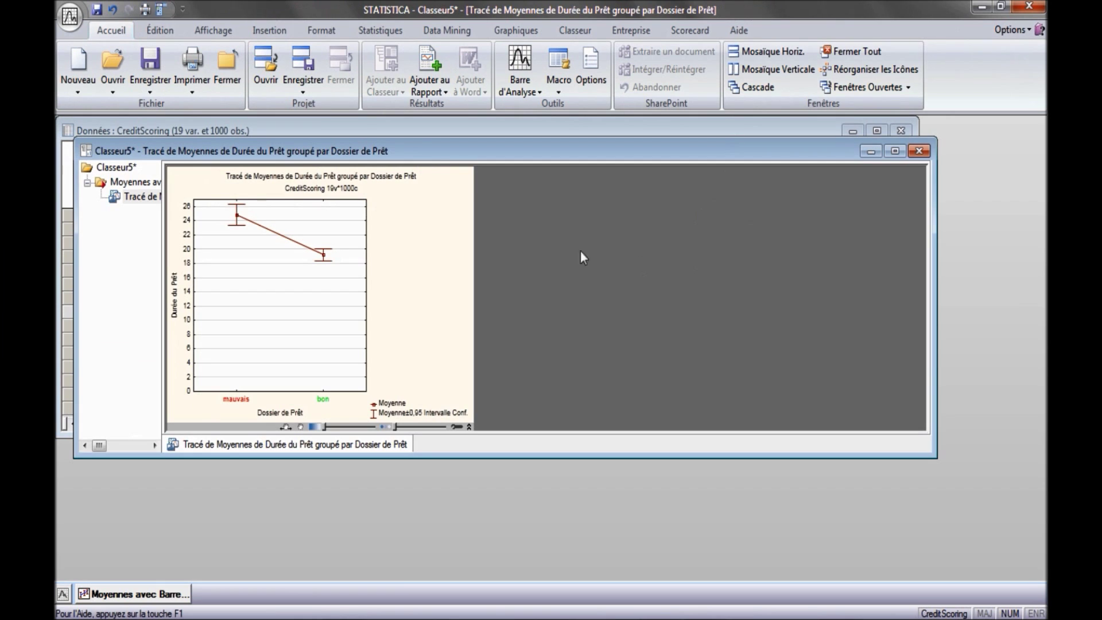
{"action": "left_click", "coordinate": [370, 130]}
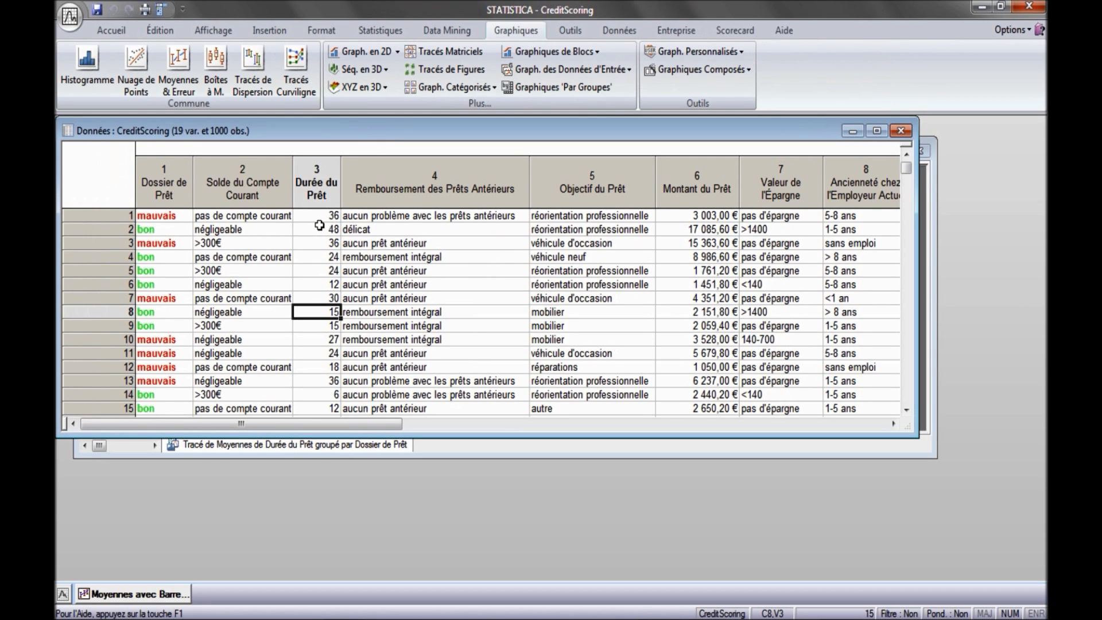
Create a 3D bivariate histogram with Solde du Compte Courant as X and Dossier de Prêt as Y, and maximize its window.
{"action": "left_click", "coordinate": [172, 180]}
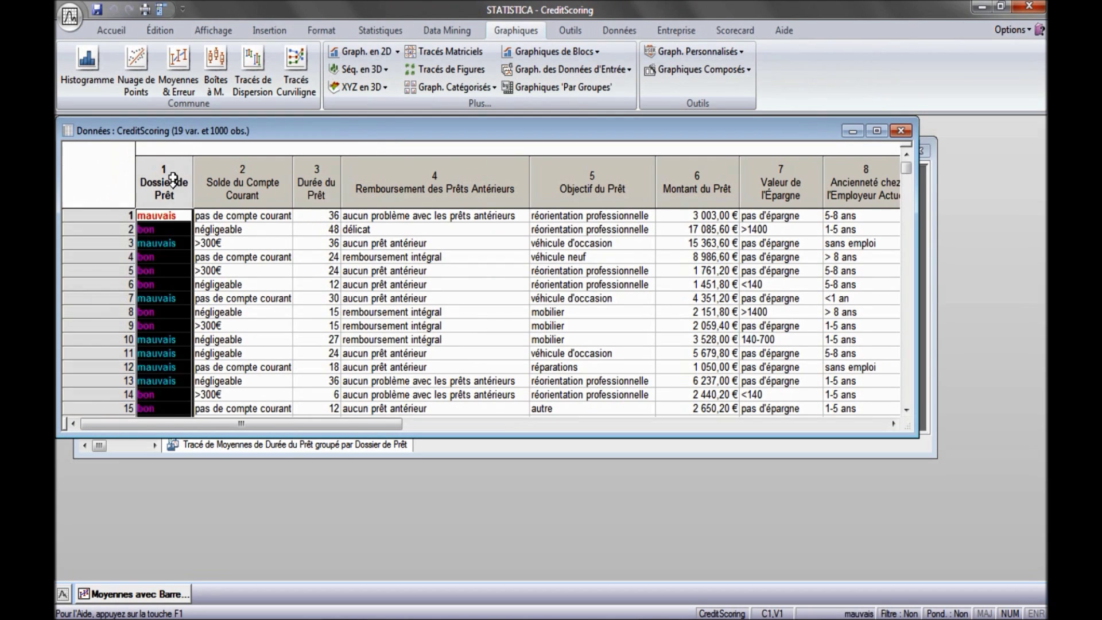
{"action": "left_click", "coordinate": [244, 182]}
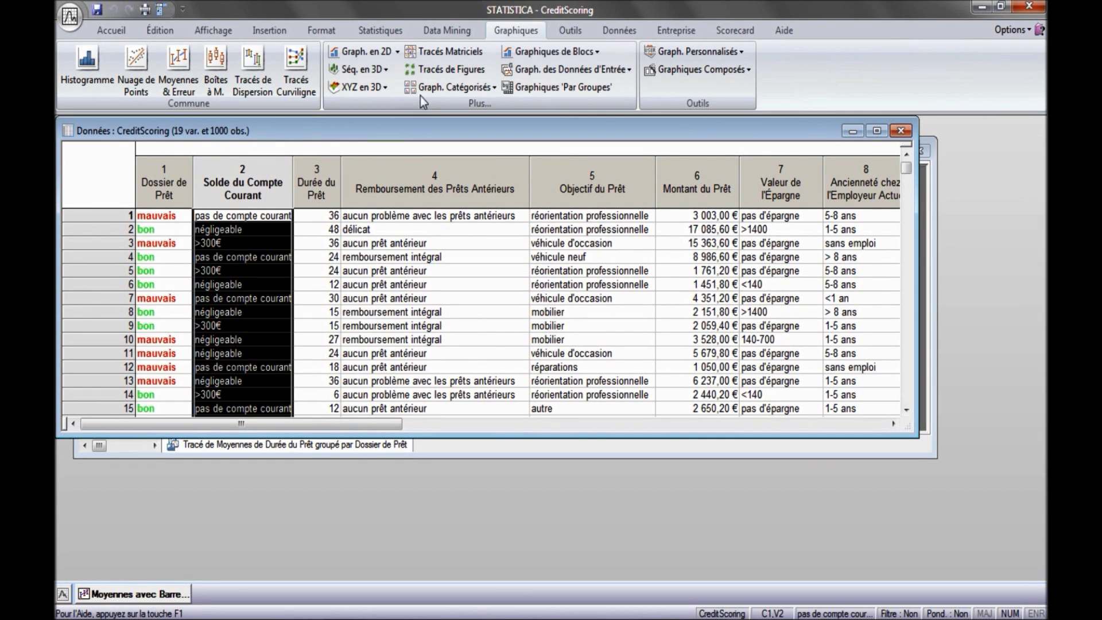
{"action": "left_click", "coordinate": [382, 71]}
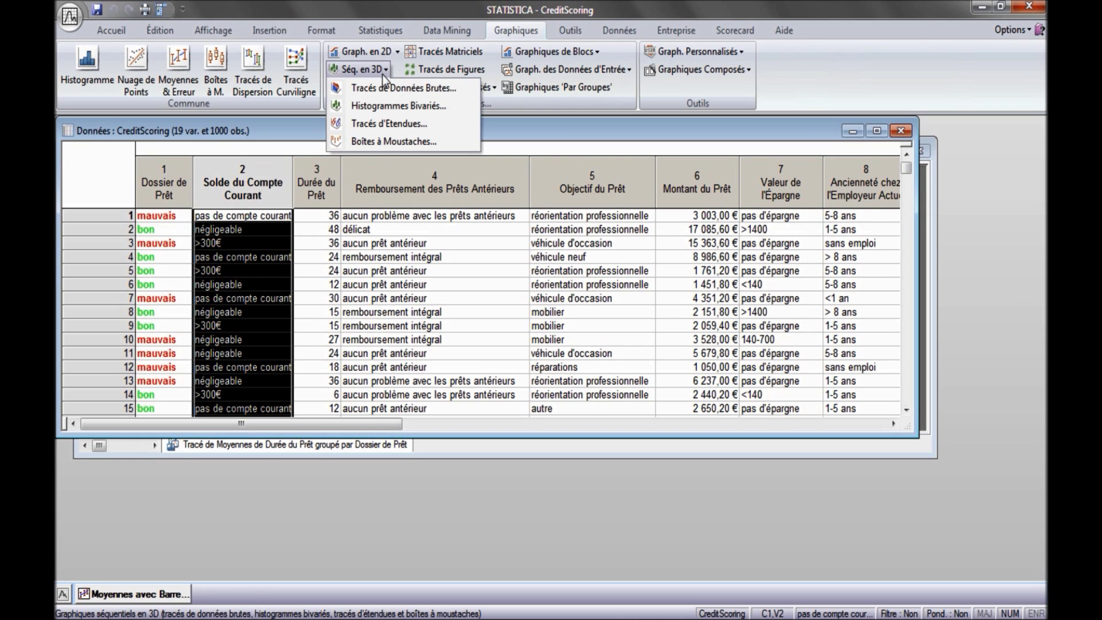
{"action": "left_click", "coordinate": [385, 105]}
{"action": "left_click", "coordinate": [425, 191]}
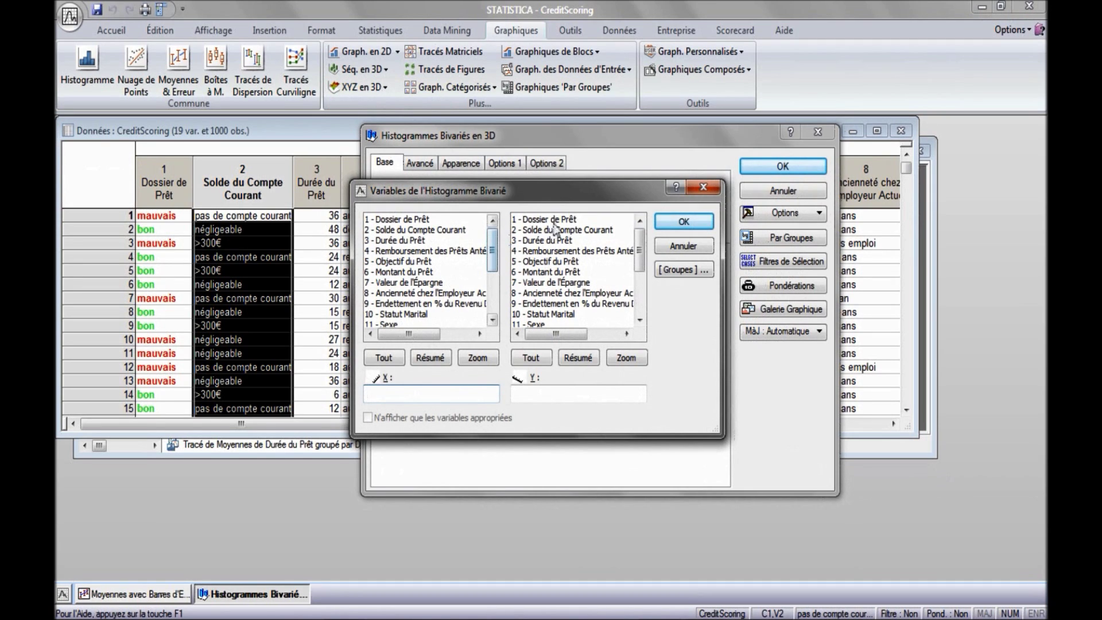
{"action": "left_click", "coordinate": [551, 220]}
{"action": "left_click", "coordinate": [437, 229]}
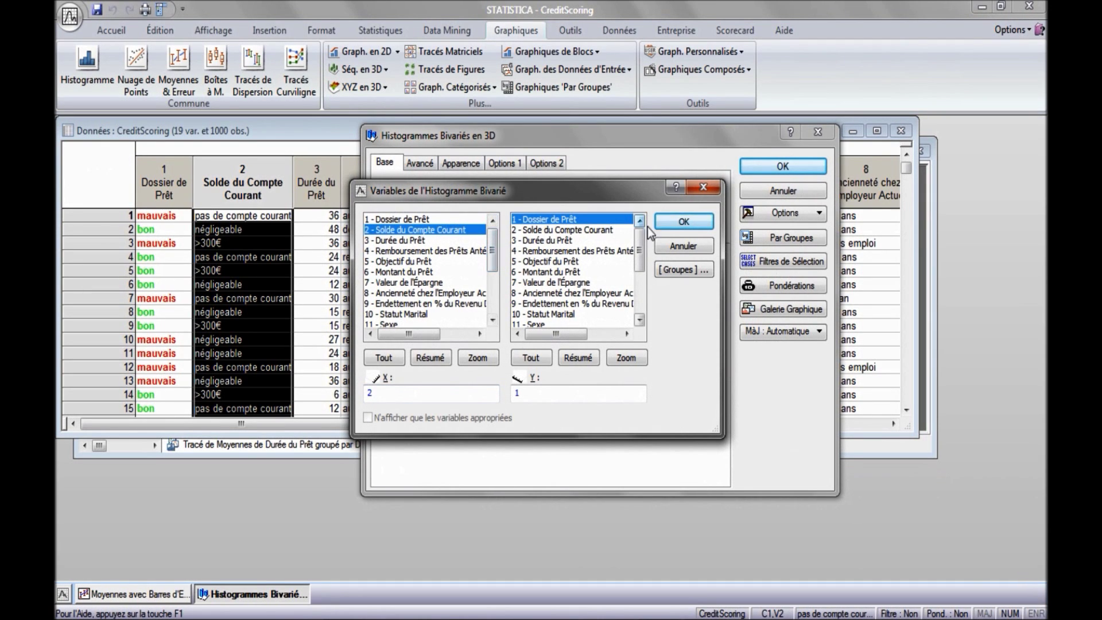
{"action": "left_click", "coordinate": [684, 222]}
{"action": "left_click", "coordinate": [783, 166]}
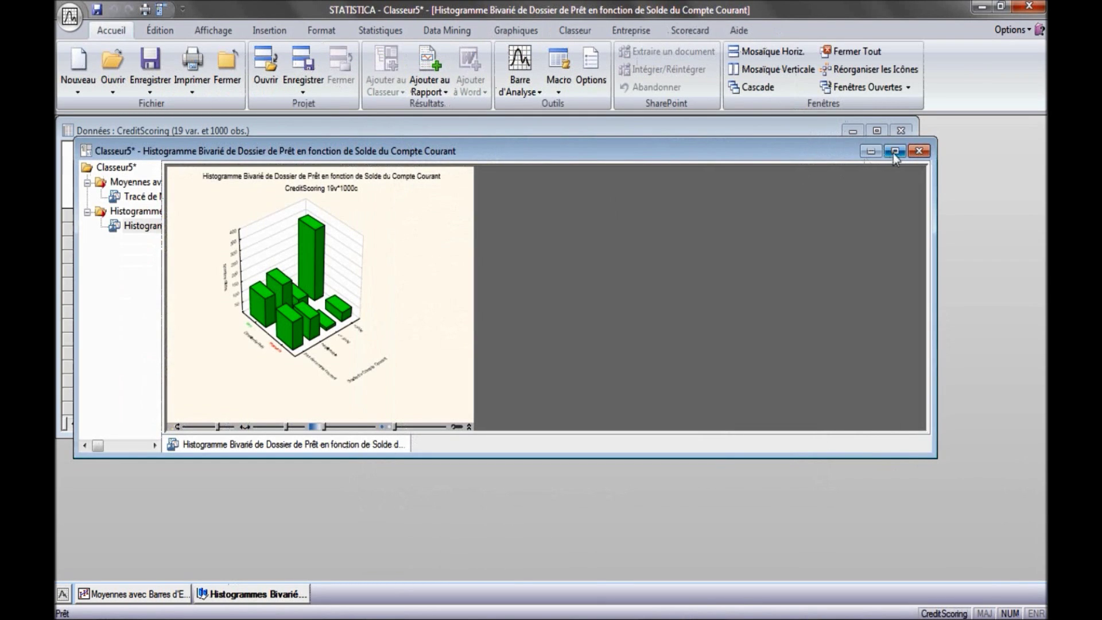
{"action": "left_click", "coordinate": [897, 152]}
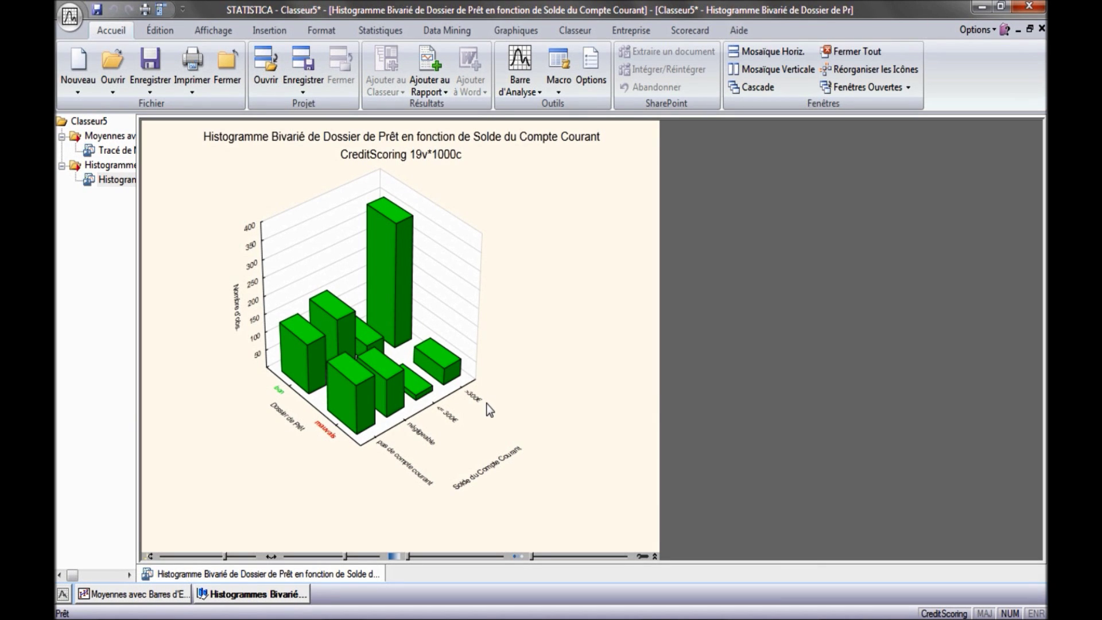
{"action": "mouse_move", "coordinate": [399, 314]}
{"action": "mouse_move", "coordinate": [456, 370]}
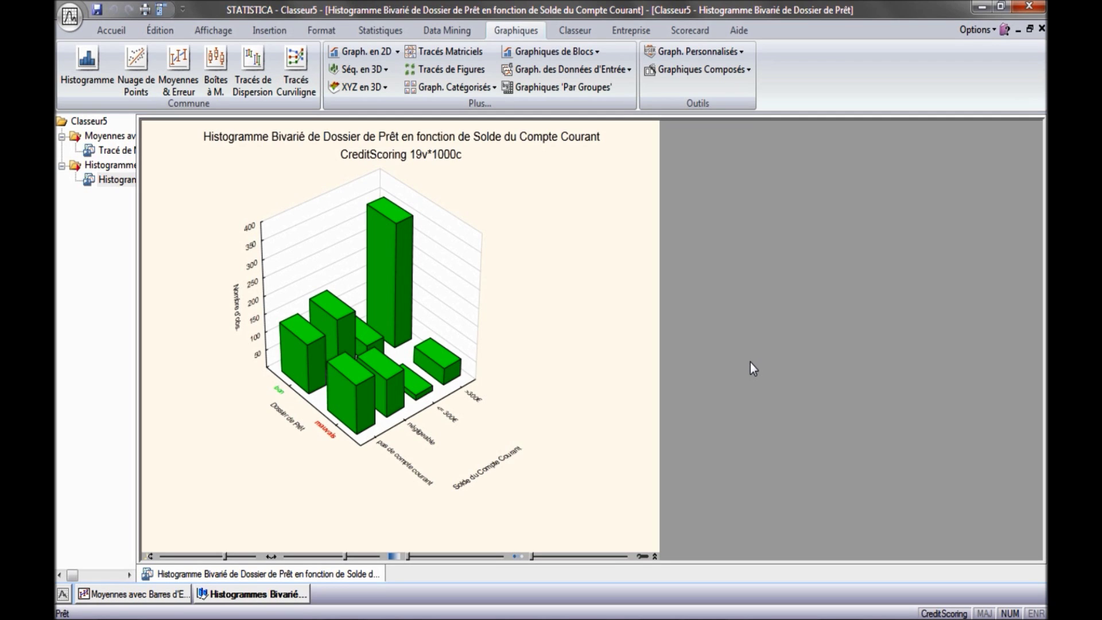
Start an interactive drill-down analysis on the CreditScoring data.
{"action": "left_click", "coordinate": [461, 32]}
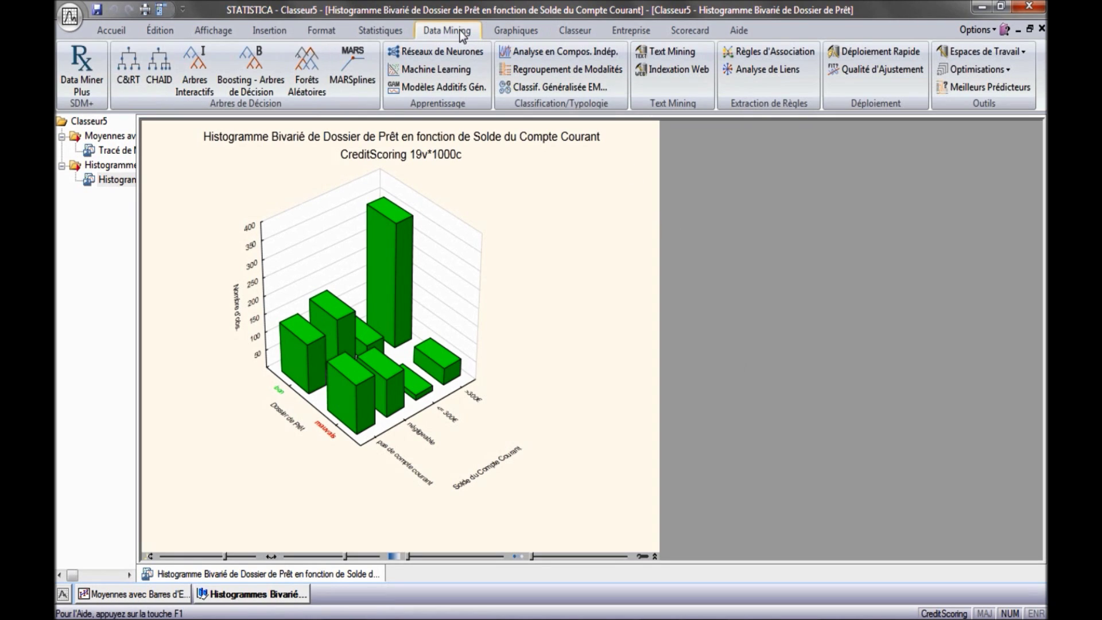
{"action": "left_click", "coordinate": [1007, 55]}
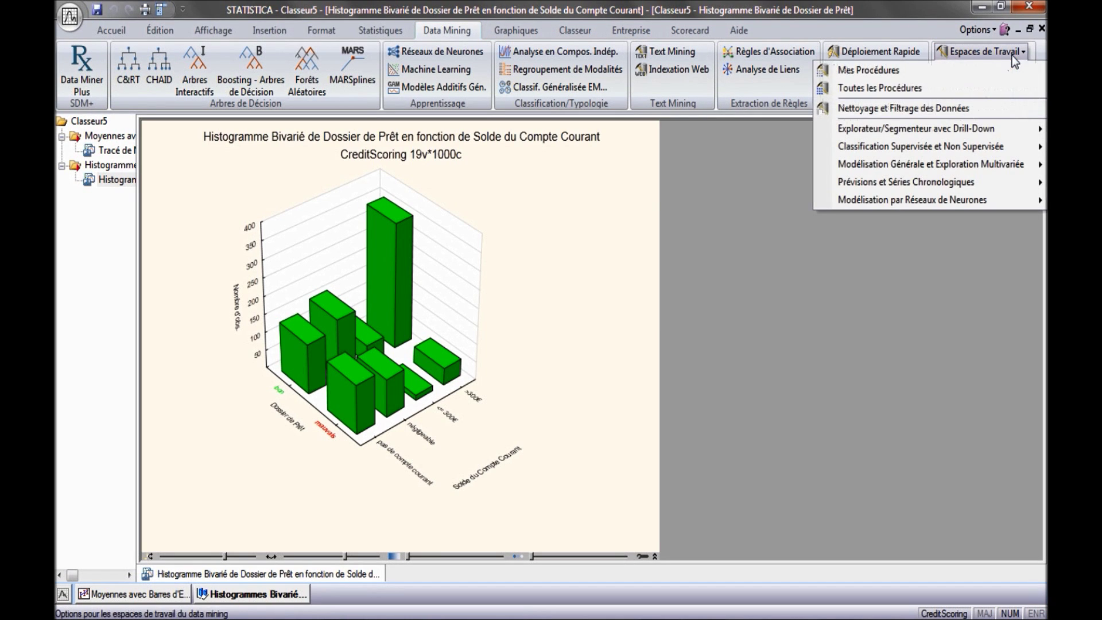
{"action": "mouse_move", "coordinate": [908, 128]}
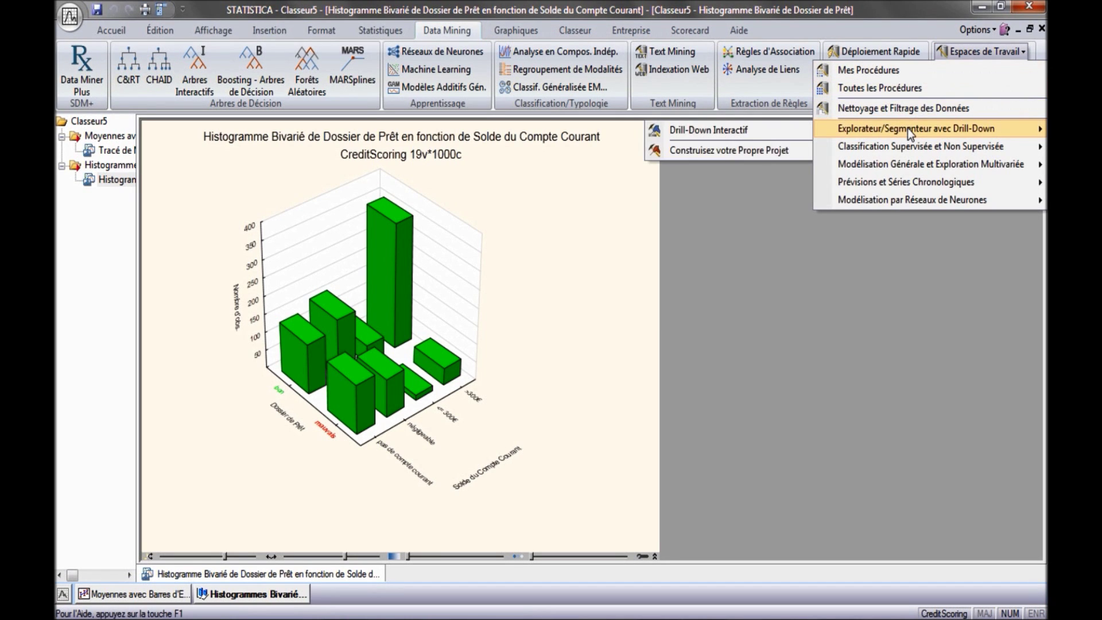
{"action": "left_click", "coordinate": [749, 132]}
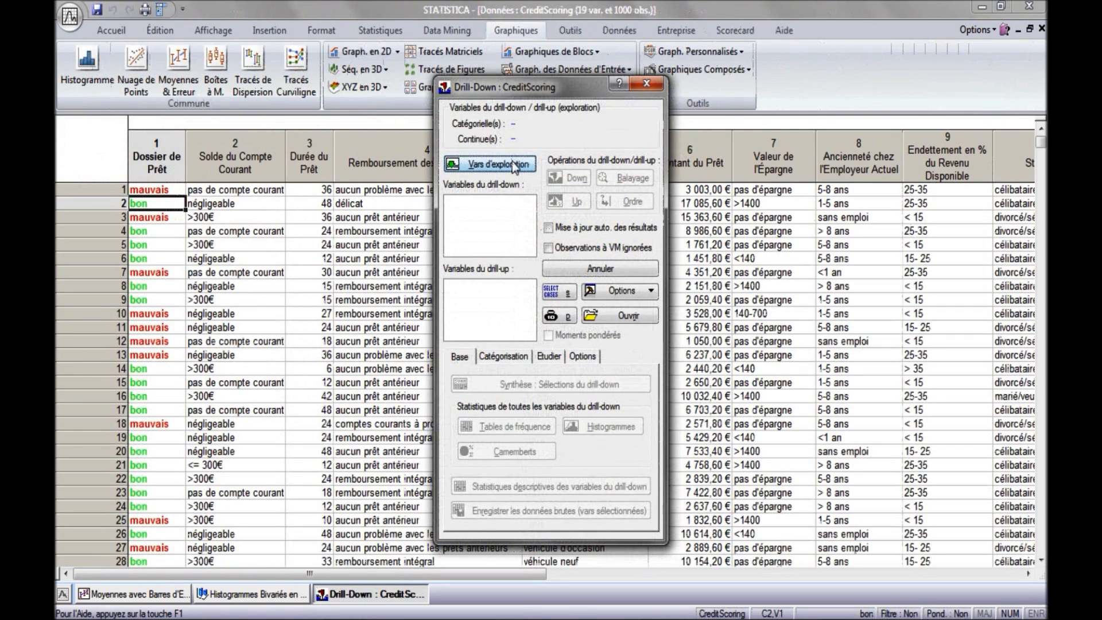
Choose Solde du Compte Courant and Dossier de Prêt as categorical and Durée du Prêt as continuous exploration variables.
{"action": "left_click", "coordinate": [512, 165]}
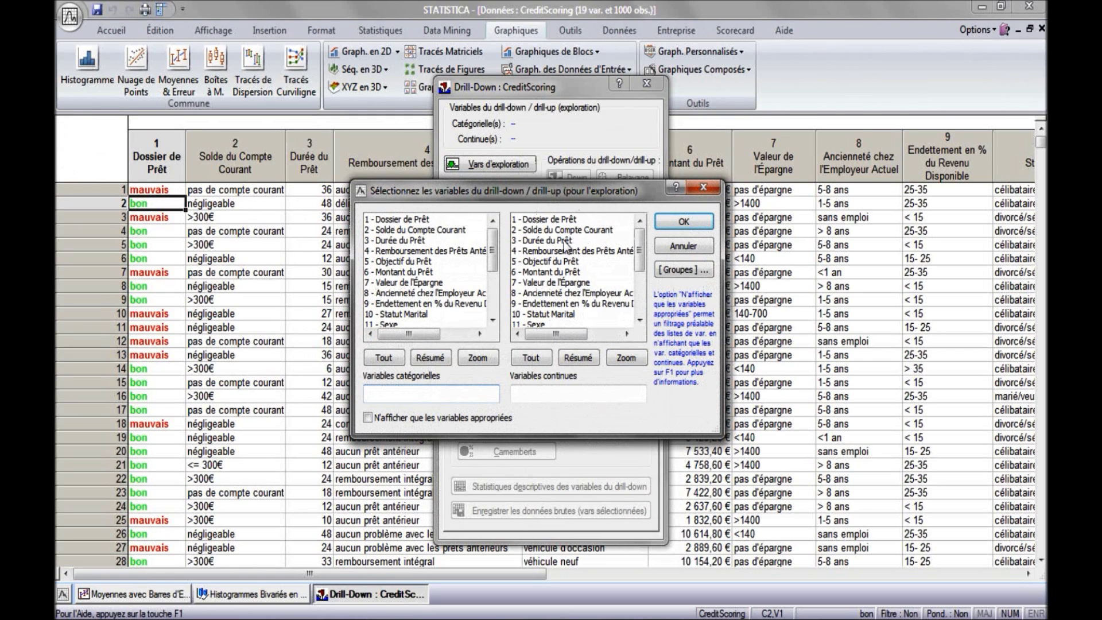
{"action": "left_click", "coordinate": [539, 241]}
{"action": "left_click", "coordinate": [433, 230]}
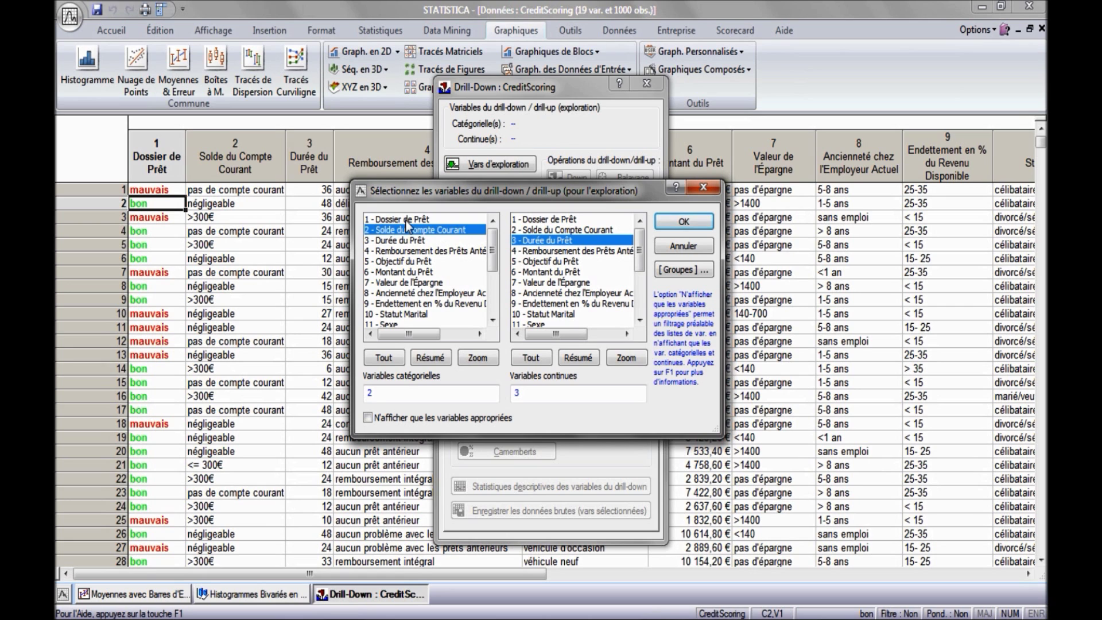
{"action": "left_click", "coordinate": [406, 220], "text": "ctrl"}
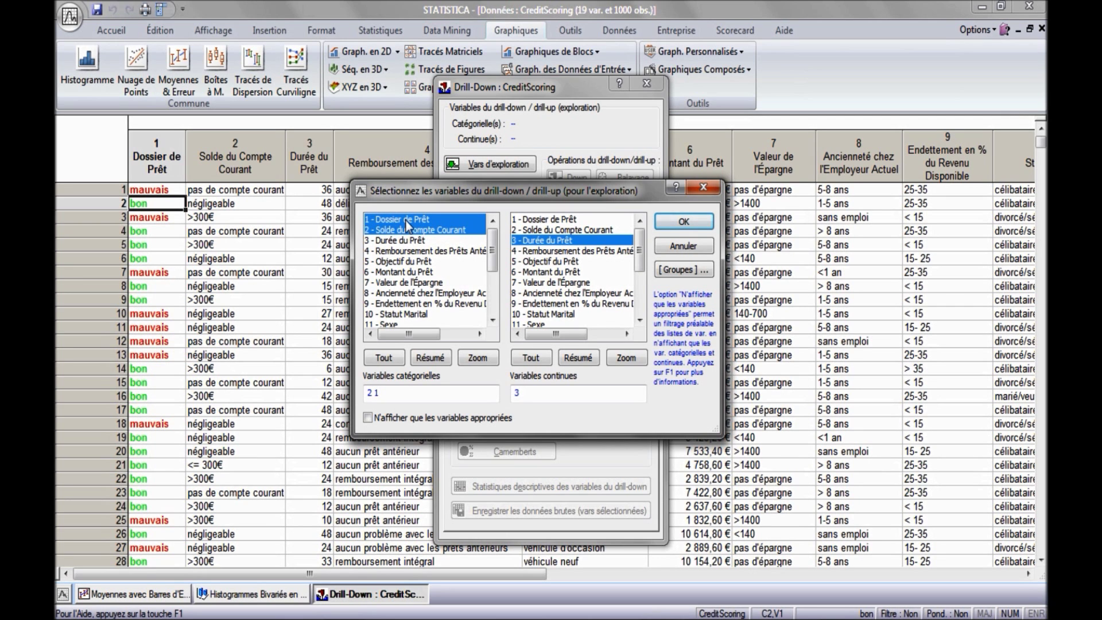
{"action": "left_click", "coordinate": [685, 224]}
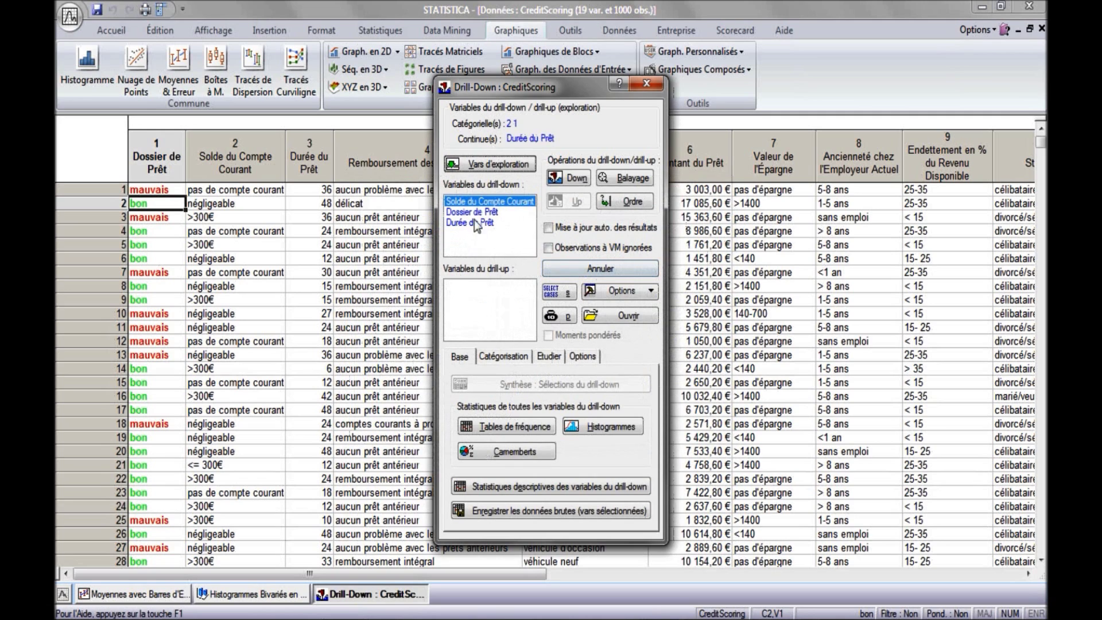
Reorder the drill-down variables to Durée du Prêt, Solde du Compte Courant and Dossier de Prêt.
{"action": "left_click", "coordinate": [635, 203]}
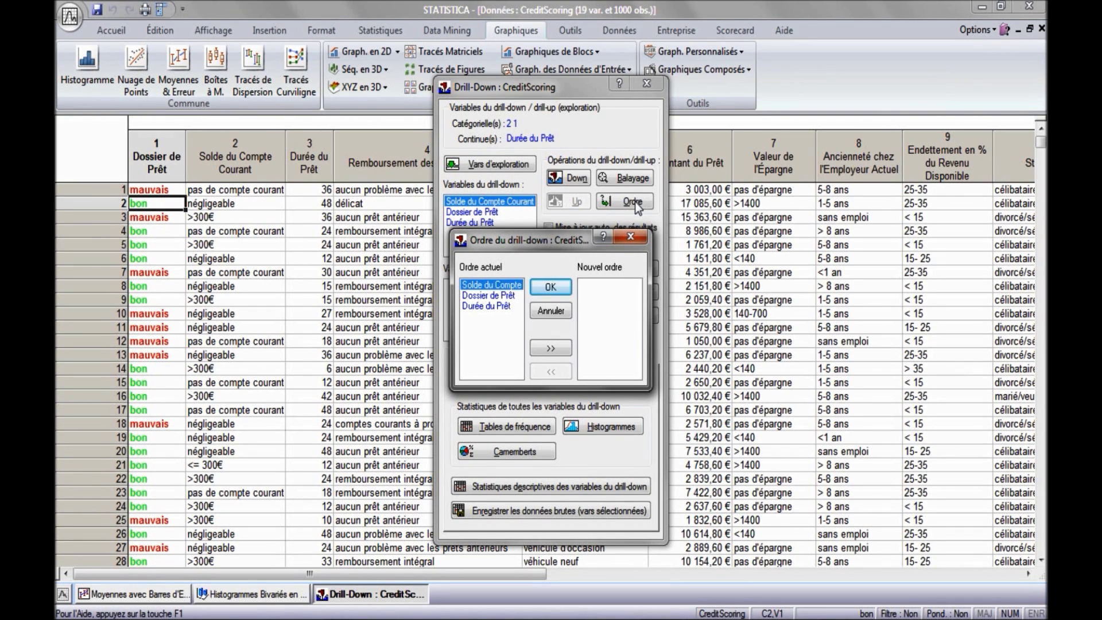
{"action": "left_click", "coordinate": [486, 306]}
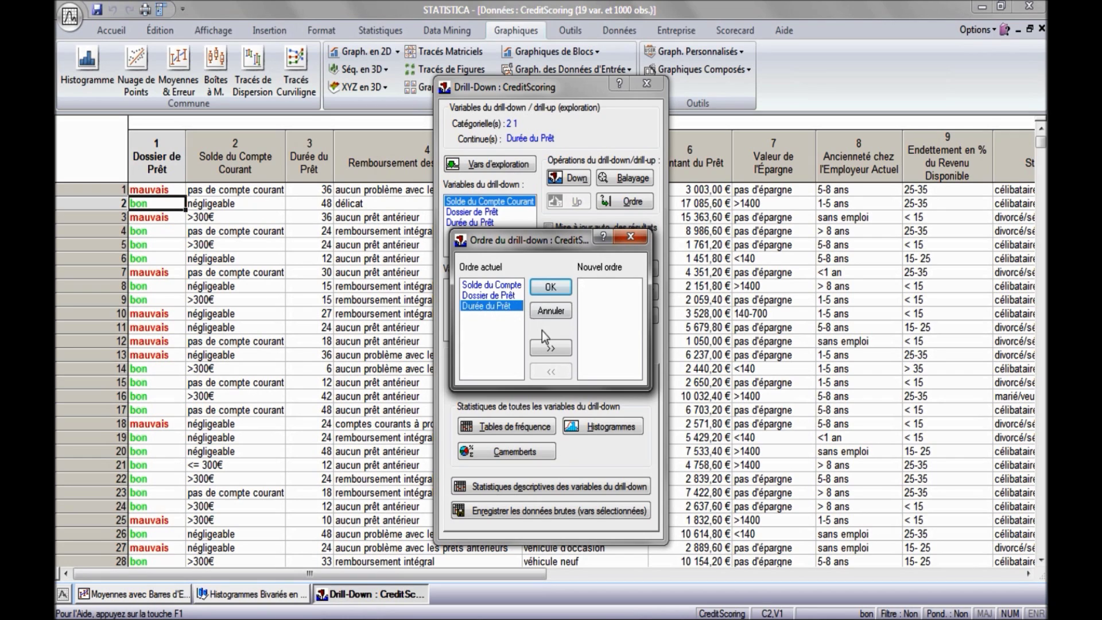
{"action": "left_click", "coordinate": [551, 348]}
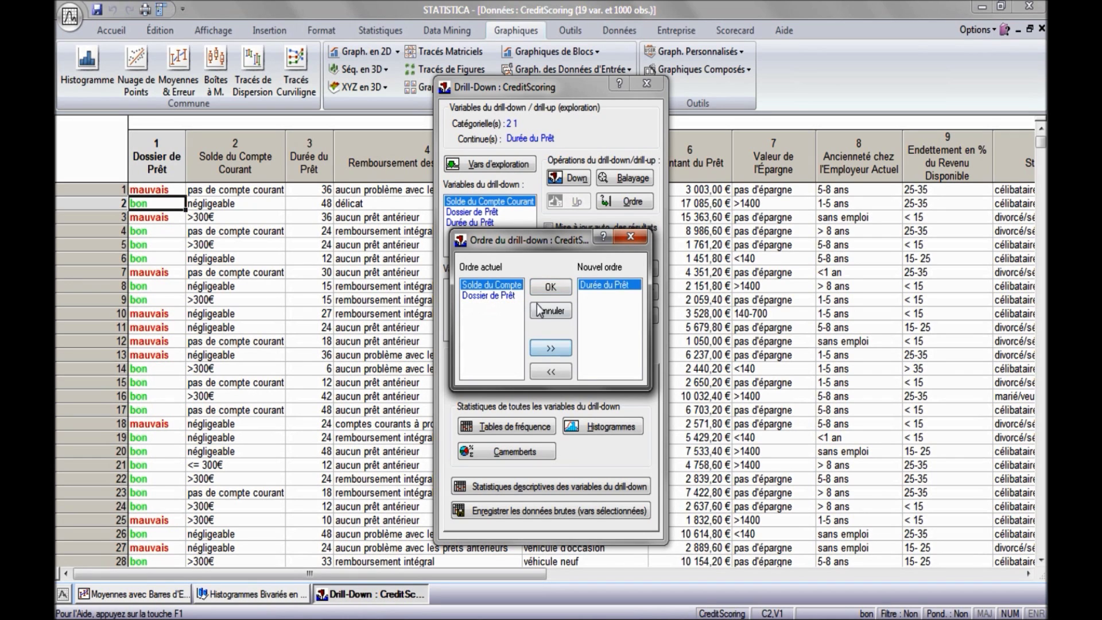
{"action": "left_click", "coordinate": [552, 349]}
{"action": "left_click", "coordinate": [566, 352]}
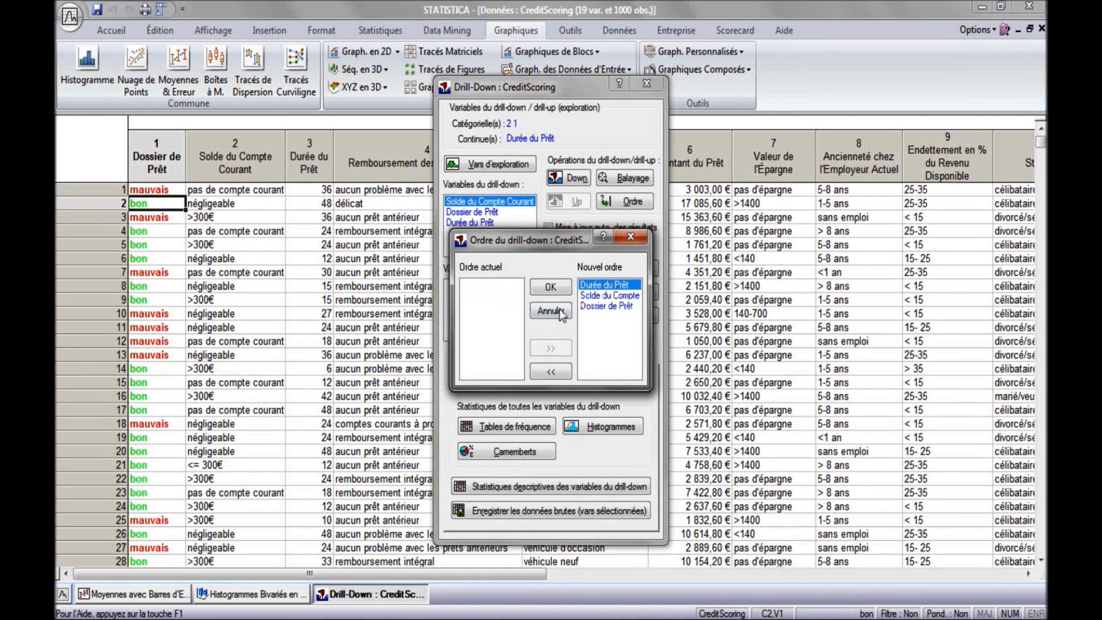
{"action": "left_click", "coordinate": [551, 288]}
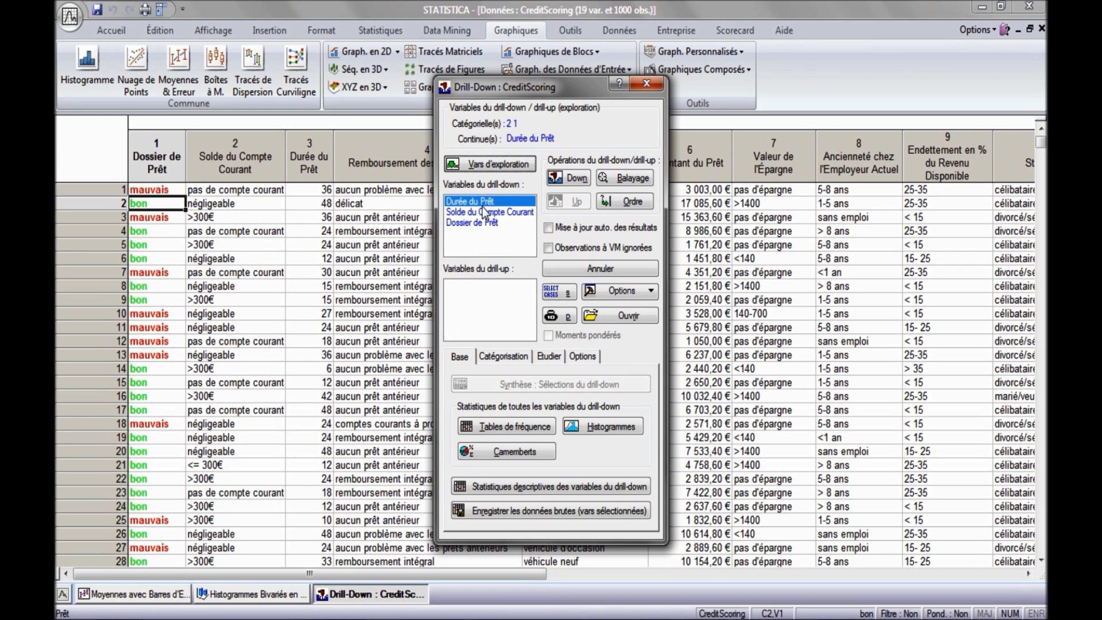
Categorize Durée du Prêt with custom categories, using 24 as the interval boundary.
{"action": "left_click", "coordinate": [501, 357]}
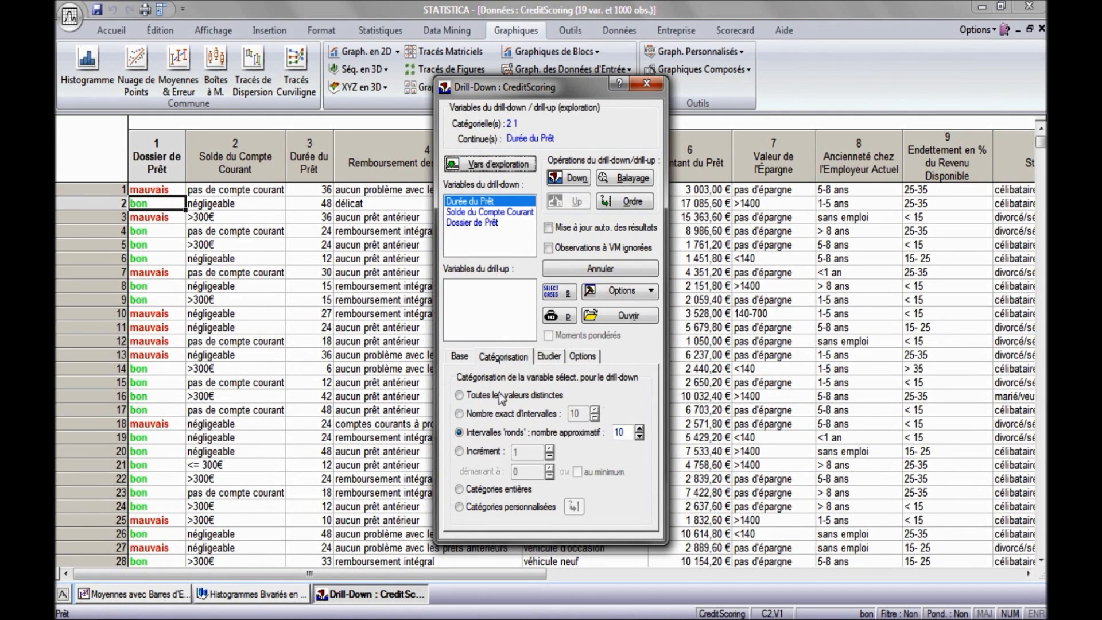
{"action": "left_click", "coordinate": [460, 507]}
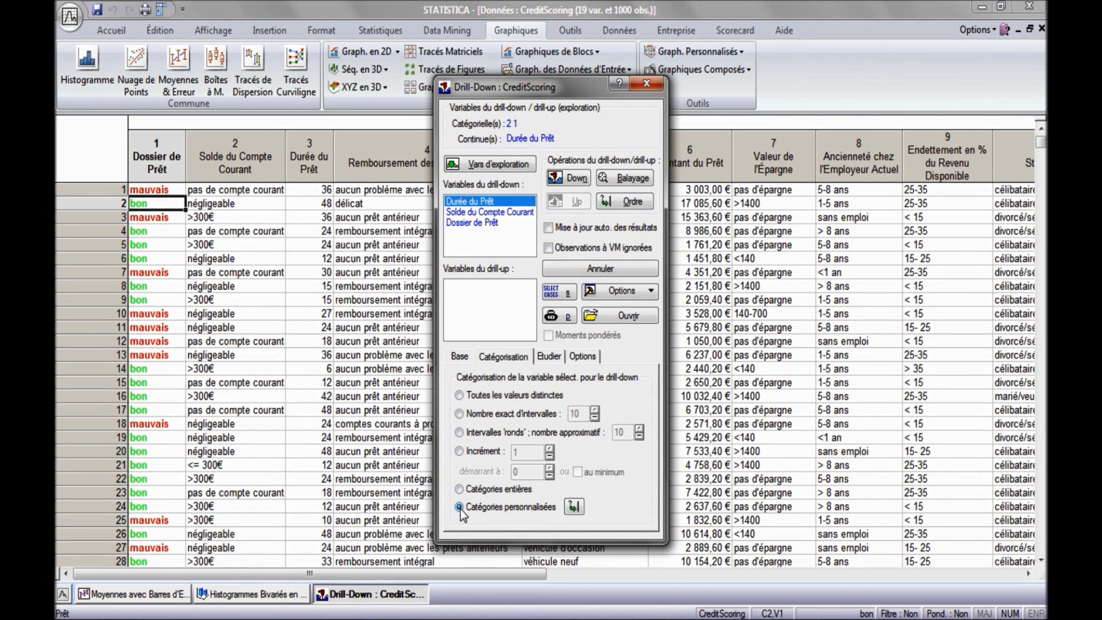
{"action": "left_click", "coordinate": [575, 506]}
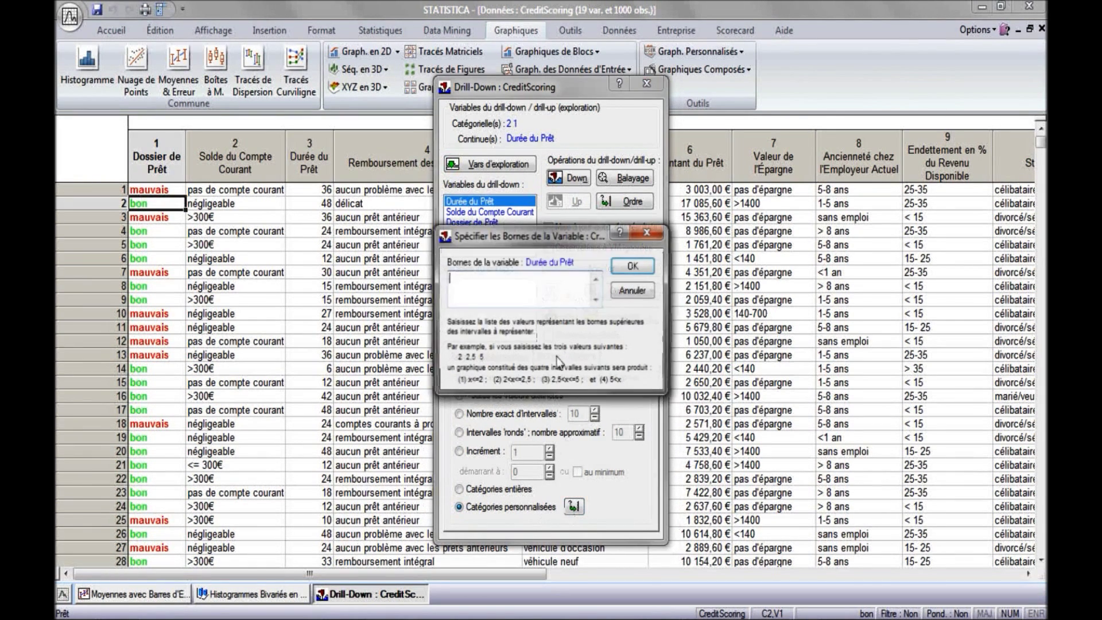
{"action": "type", "text": "24"}
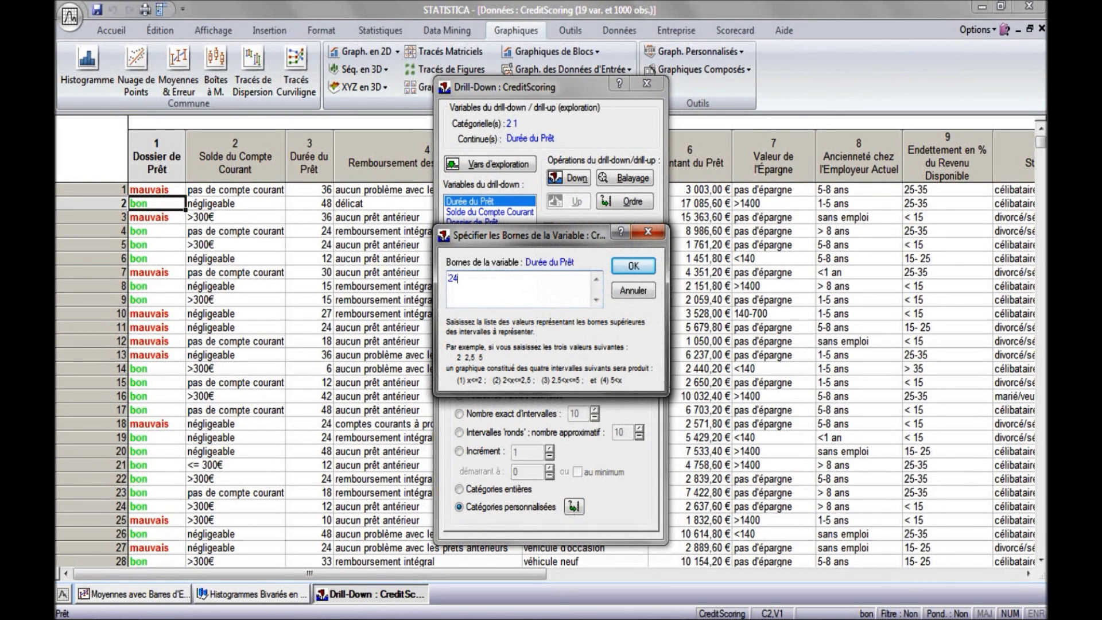
{"action": "left_click", "coordinate": [632, 267]}
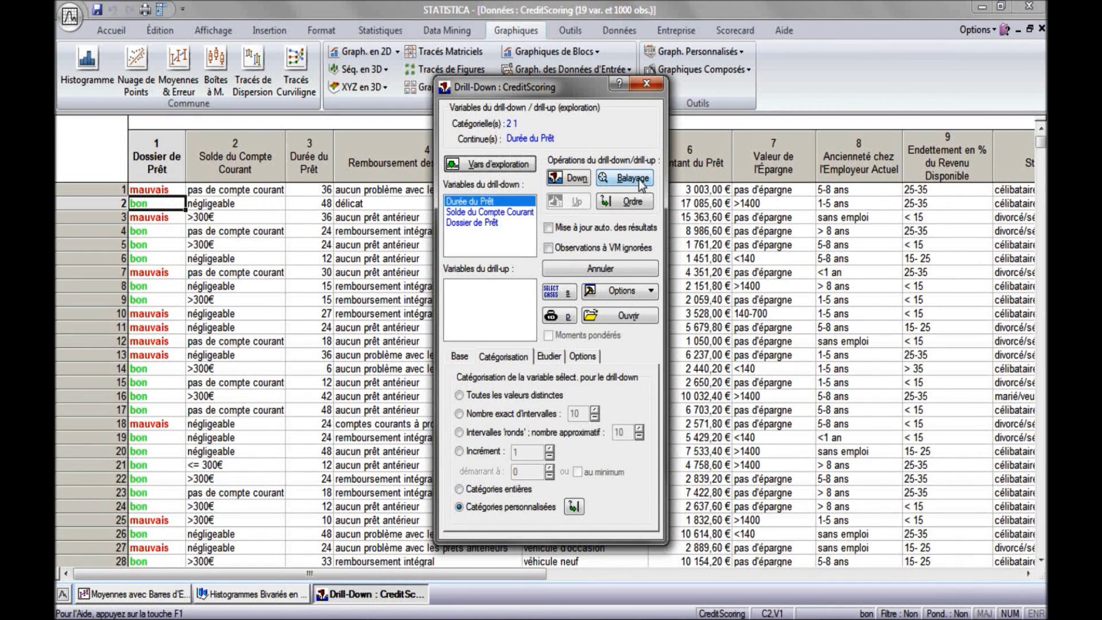
Create the Durée du Prêt brushing histogram and drill down through the x<=24 category and the pas de compte courant category.
{"action": "left_click", "coordinate": [632, 178]}
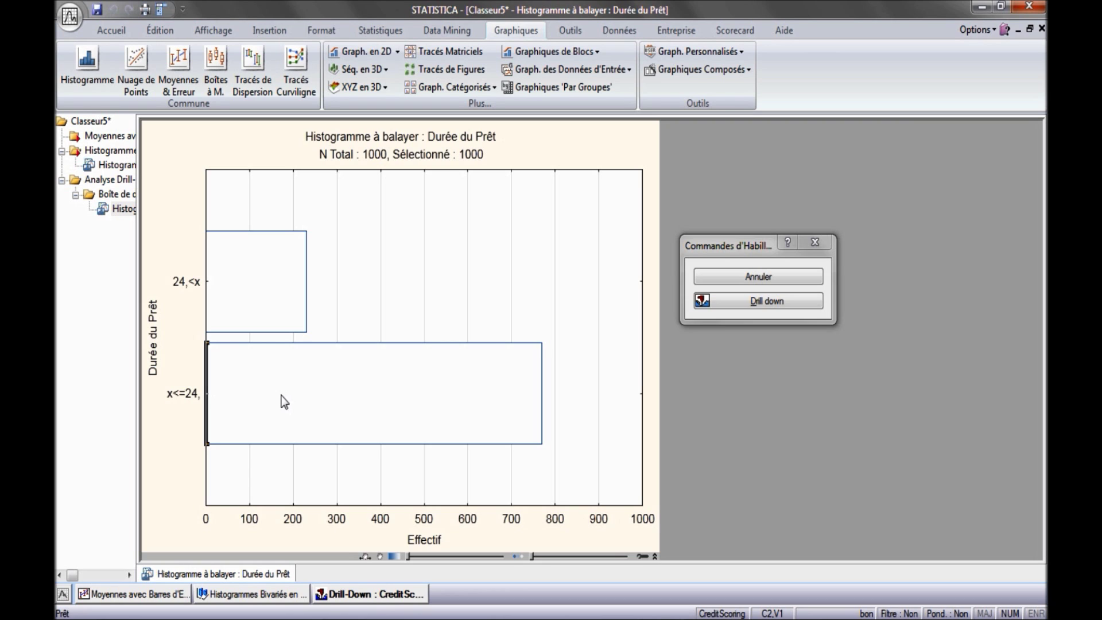
{"action": "left_click", "coordinate": [772, 300]}
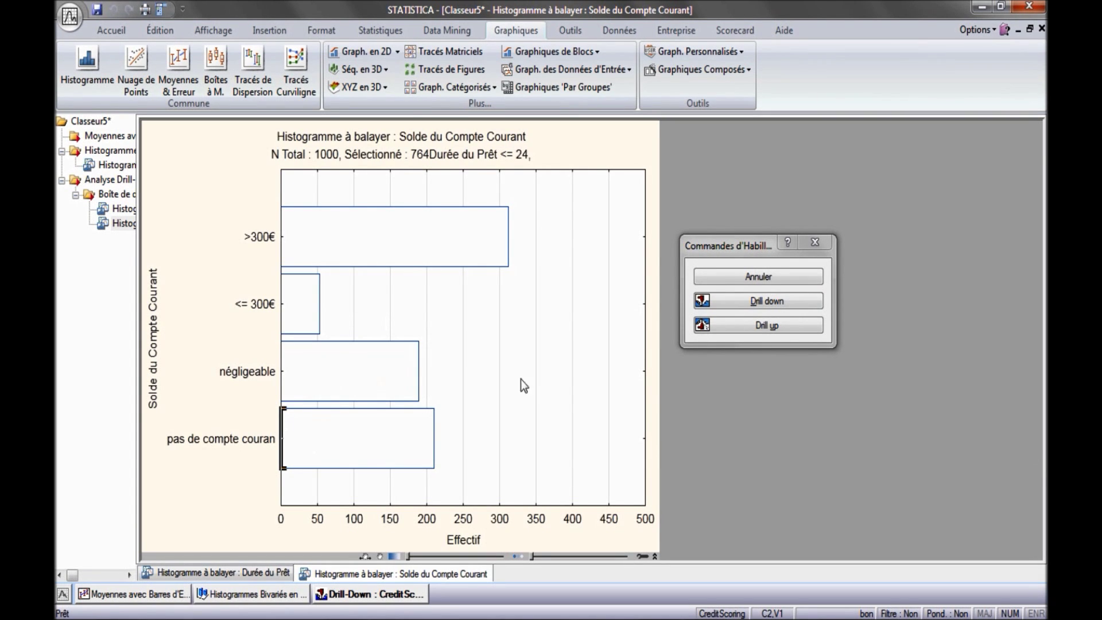
{"action": "left_click", "coordinate": [780, 301]}
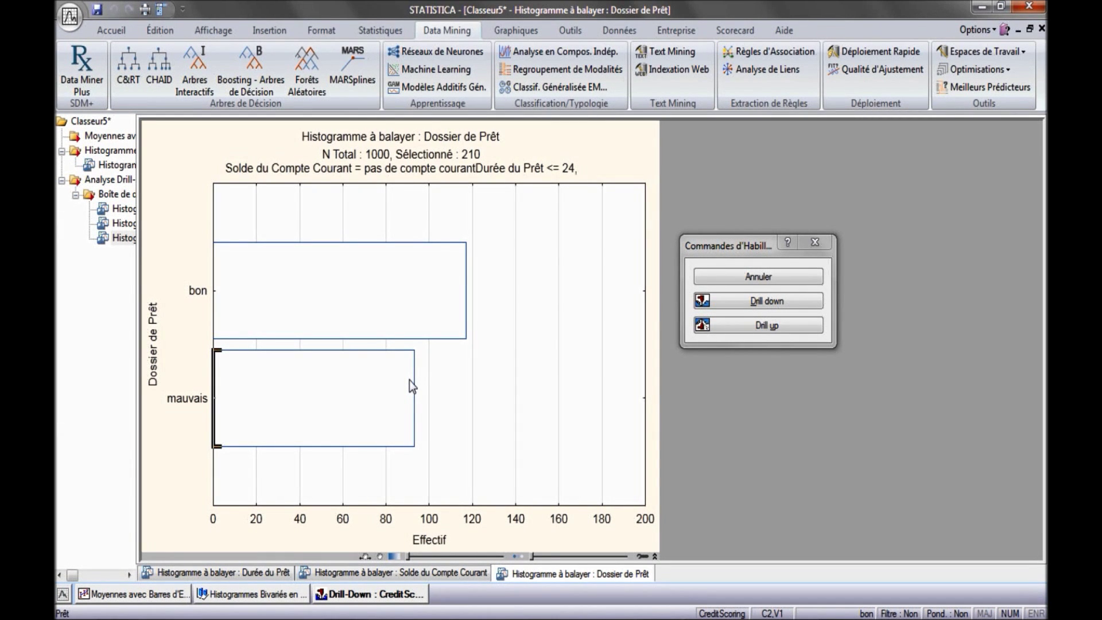
Drill back up to Durée du Prêt and drill down through the category above 24 and the >300€ account balance.
{"action": "left_click", "coordinate": [746, 326]}
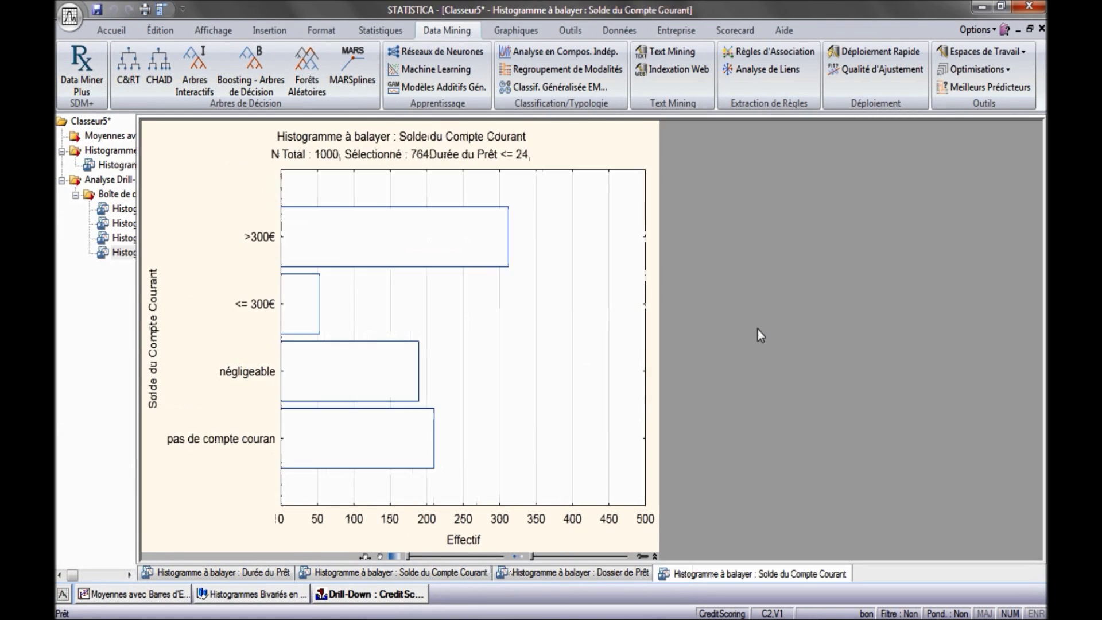
{"action": "left_click", "coordinate": [749, 329]}
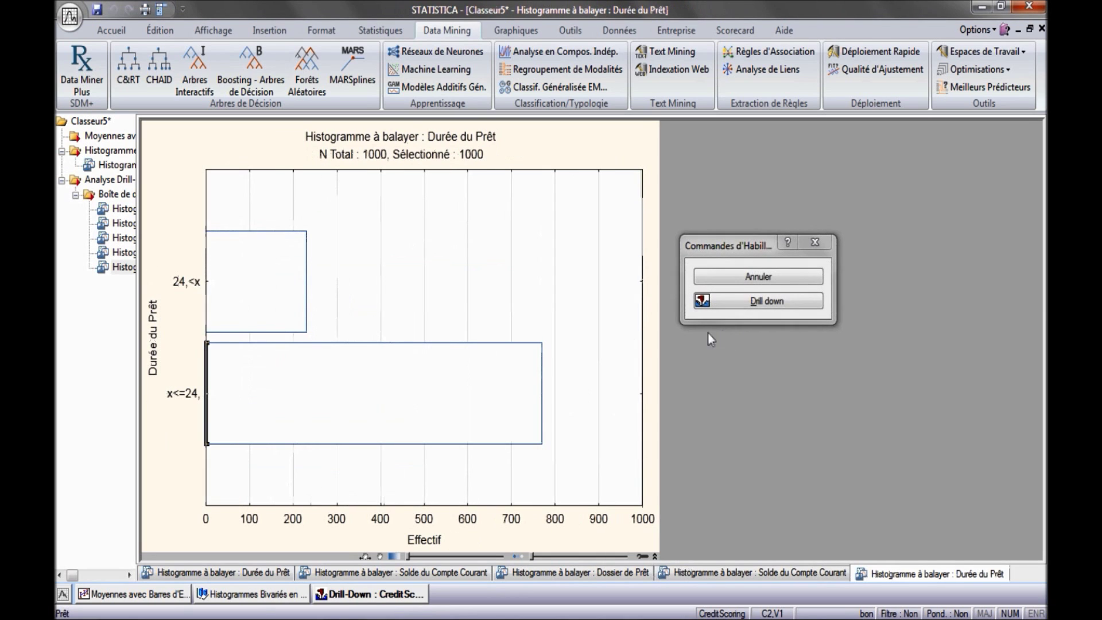
{"action": "mouse_move", "coordinate": [207, 283]}
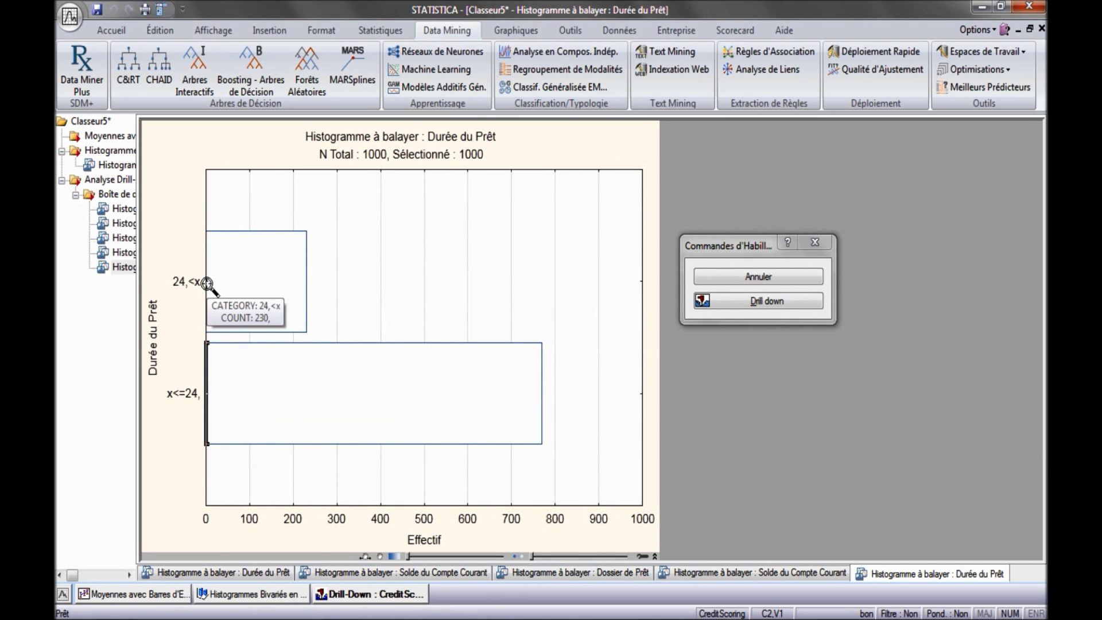
{"action": "left_click", "coordinate": [208, 283]}
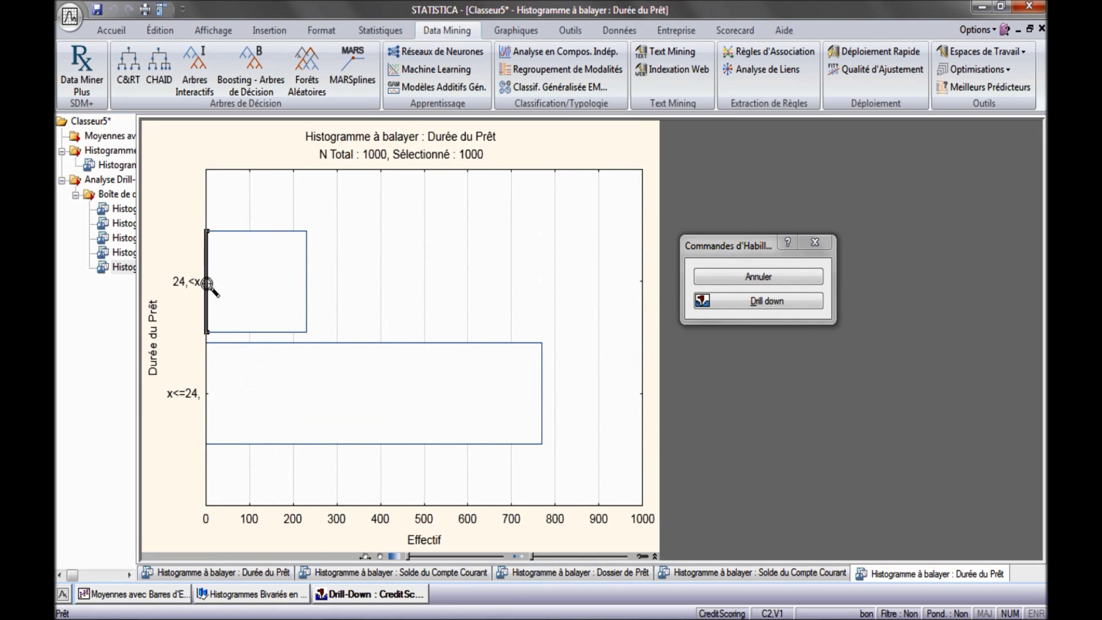
{"action": "left_click", "coordinate": [792, 303]}
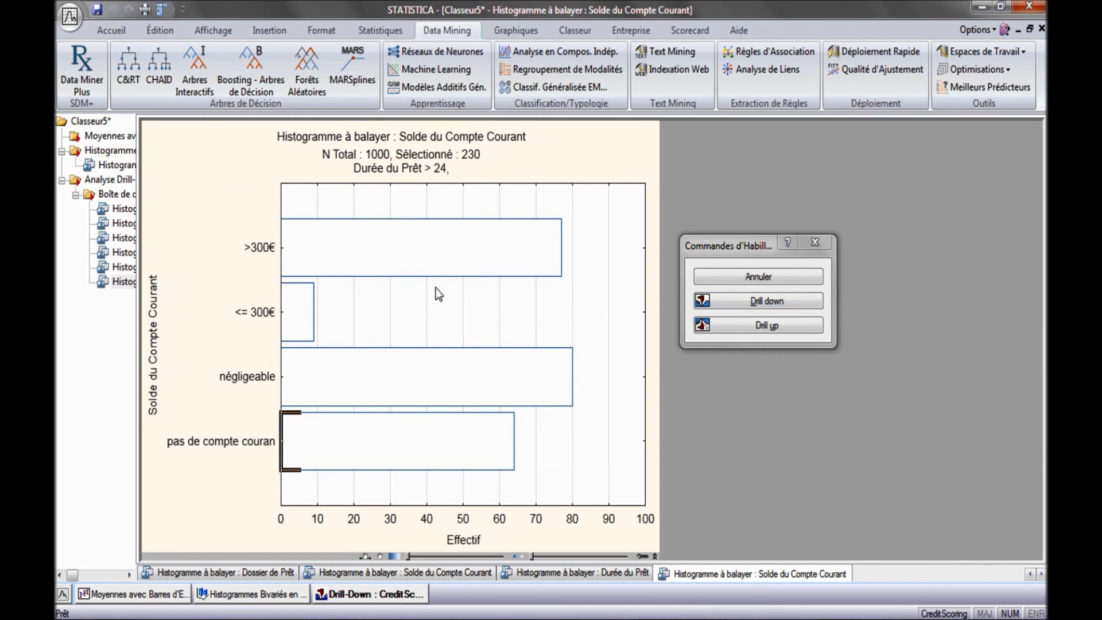
{"action": "left_click", "coordinate": [313, 252]}
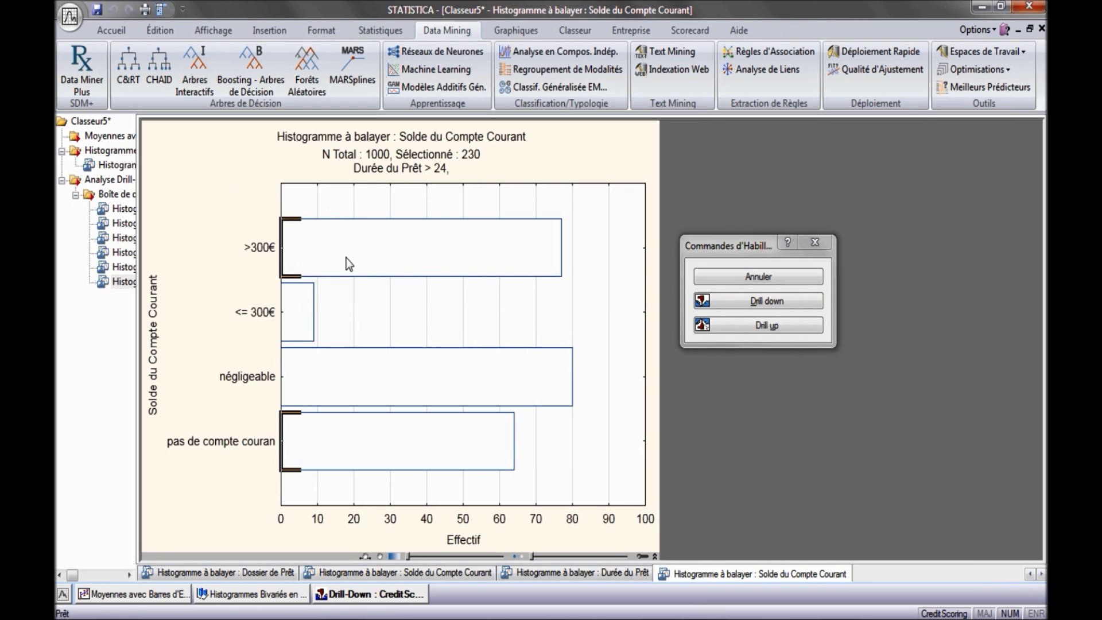
{"action": "left_click", "coordinate": [785, 303]}
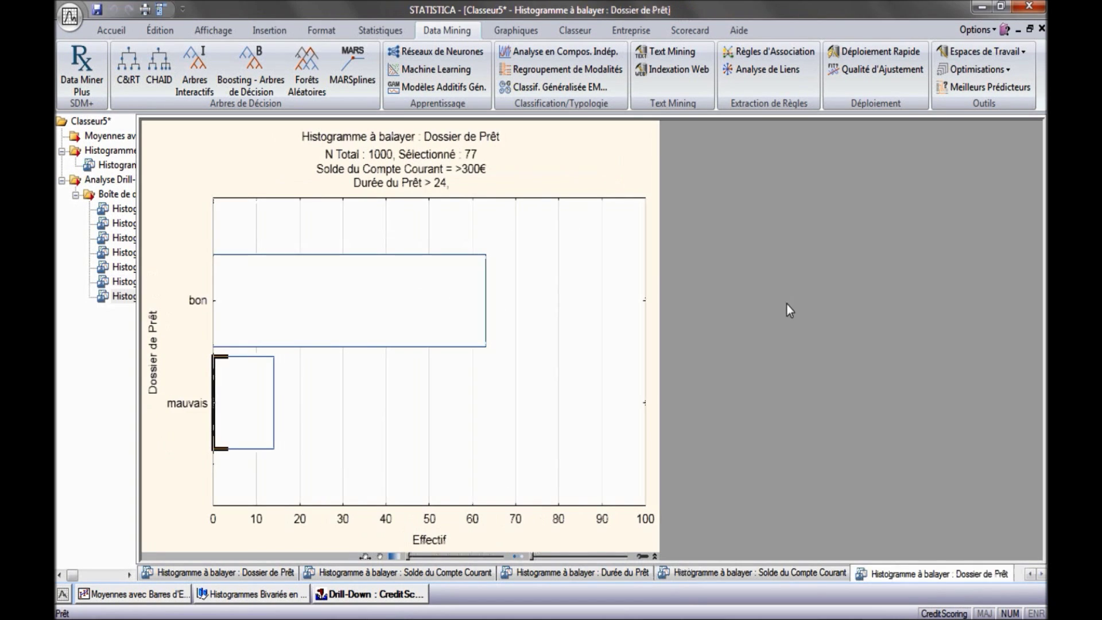